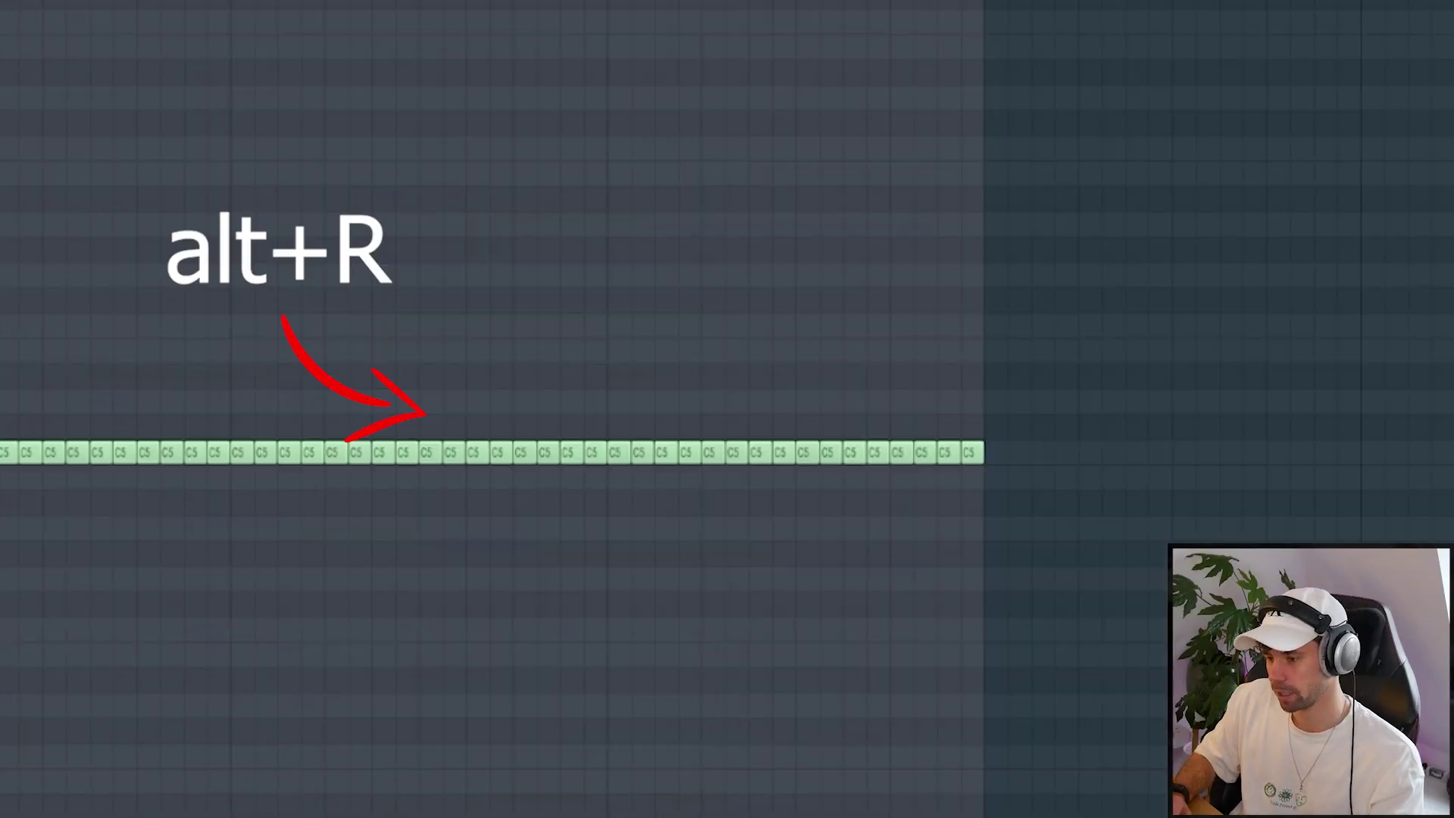
Open and close the randomizer for the row of C5 notes and bring up the quantize tool.
{"action": "key", "text": "alt+r"}
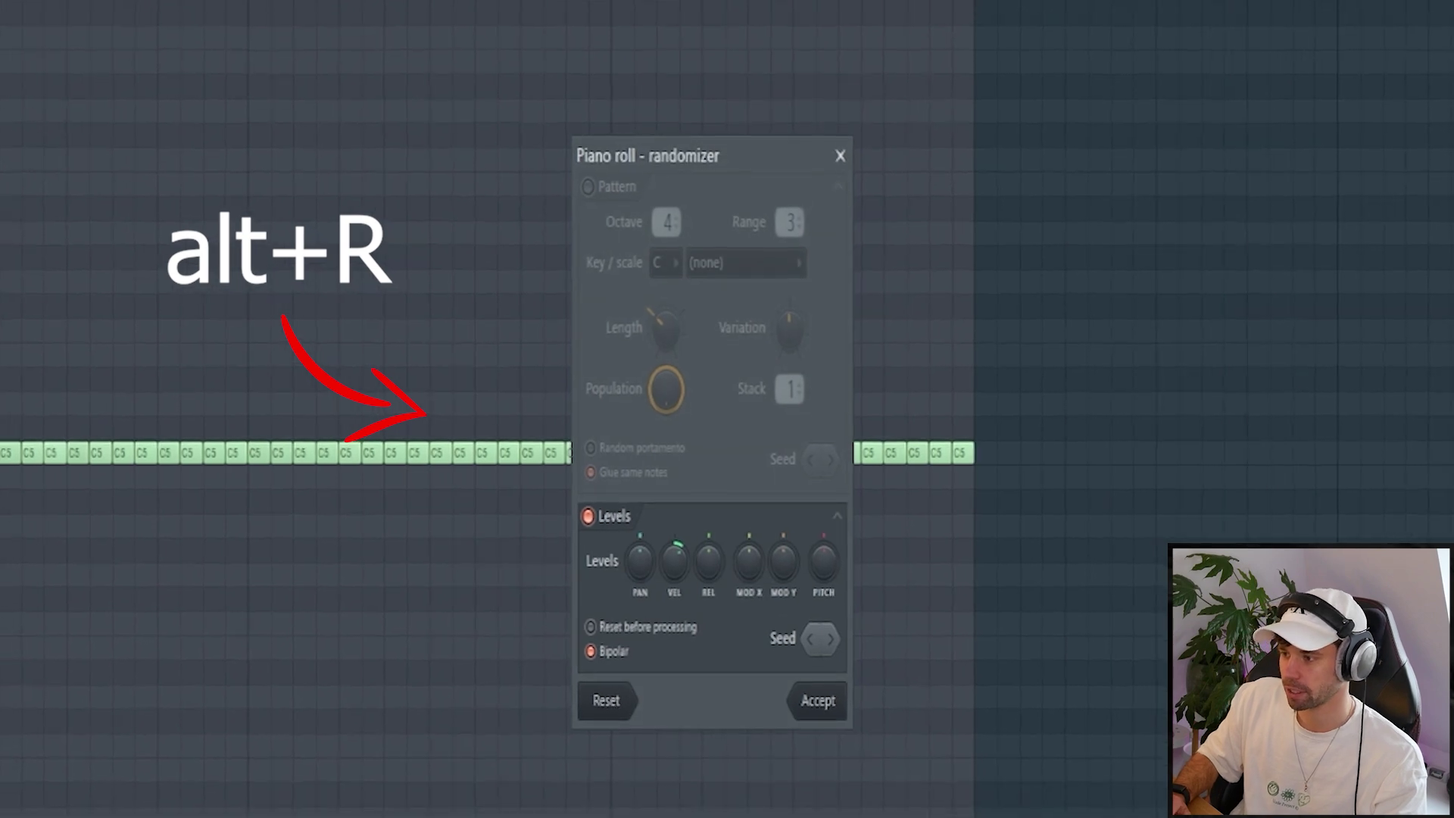
{"action": "key", "text": "Escape"}
{"action": "key", "text": "alt+q"}
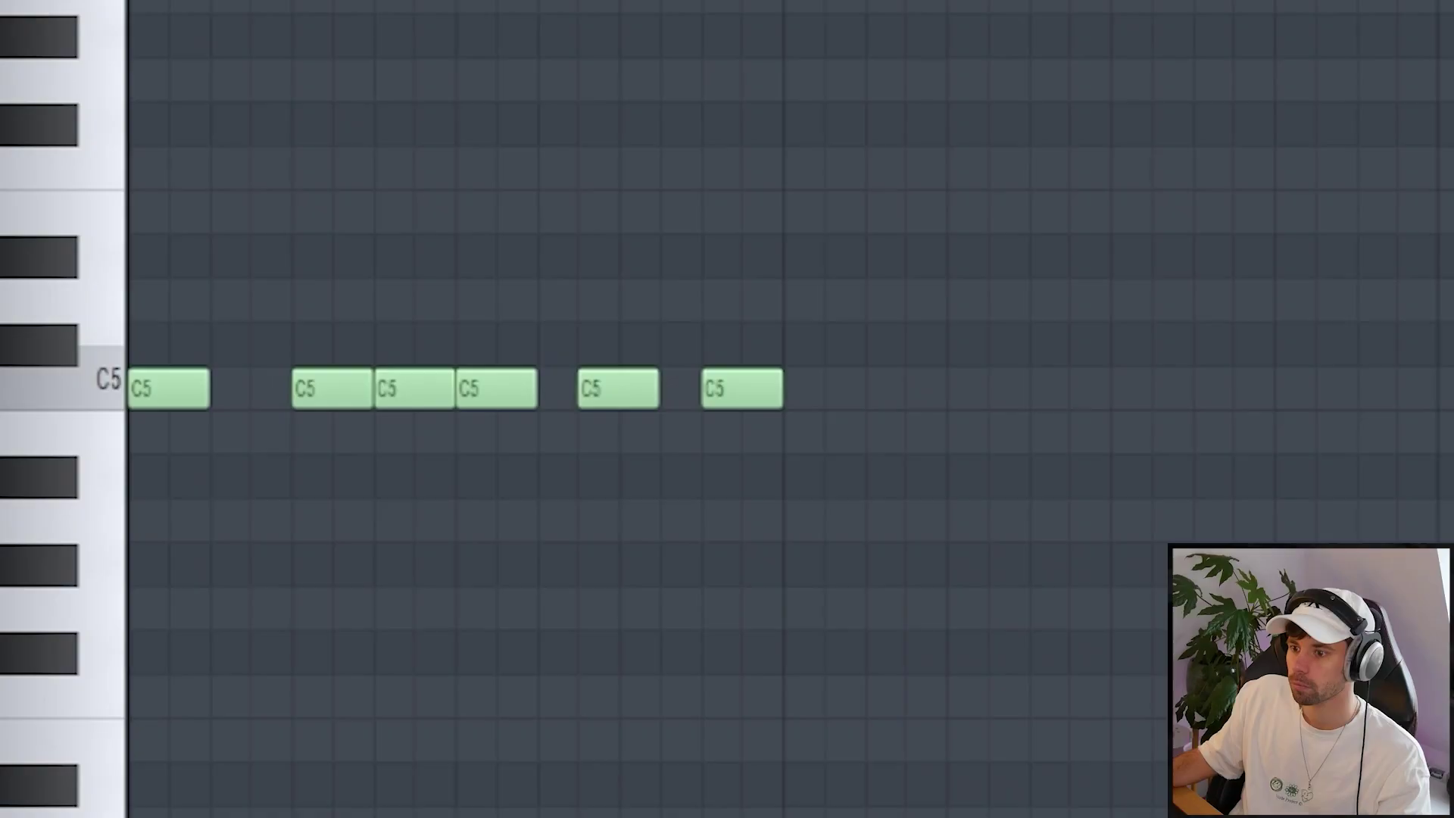
Play the percussion pattern and examine the note placement of Ngoma - Perc 06 and Ngoma - Perc 08 in the piano roll.
{"action": "key", "text": "space"}
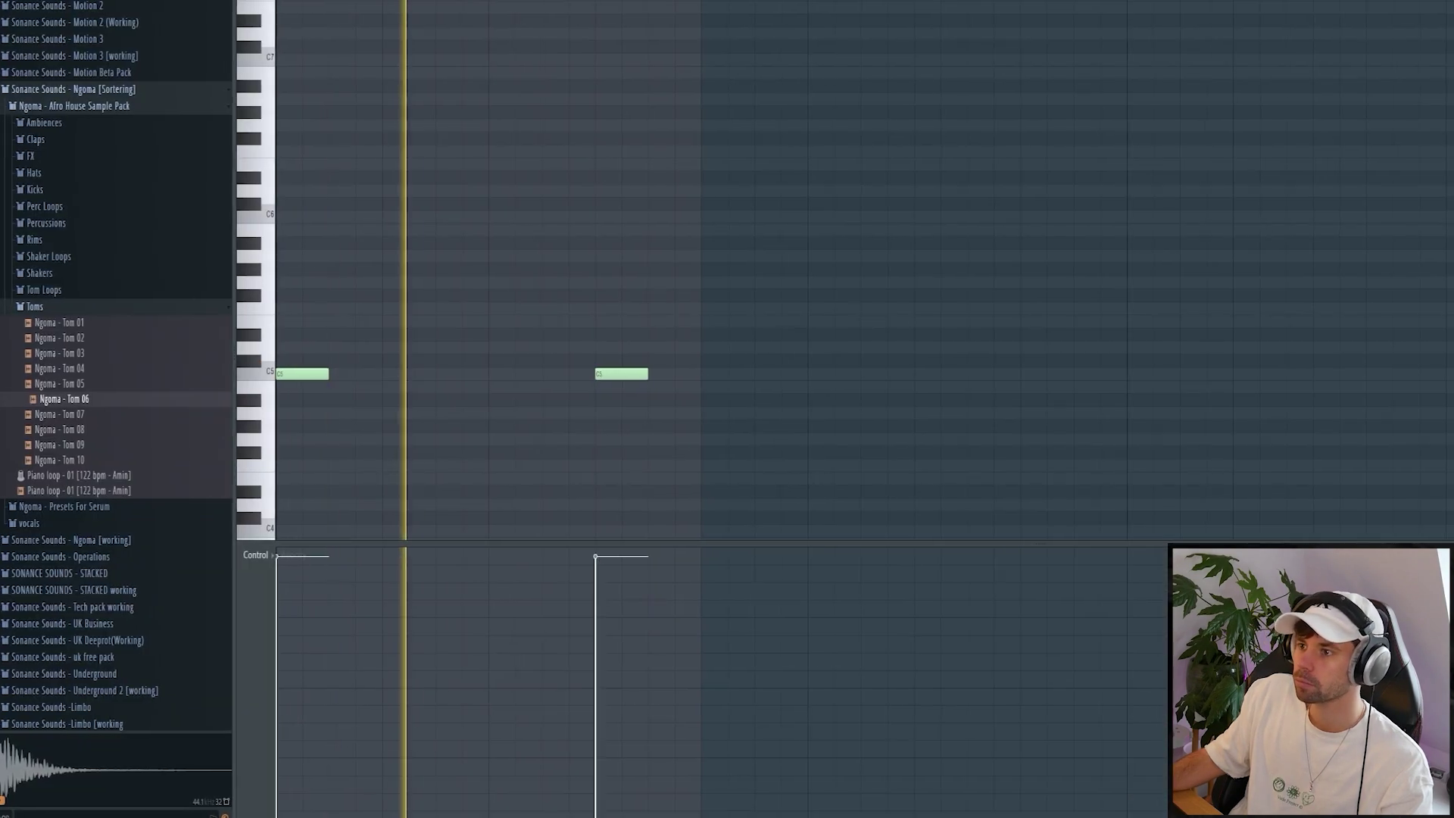
{"action": "key", "text": "F6"}
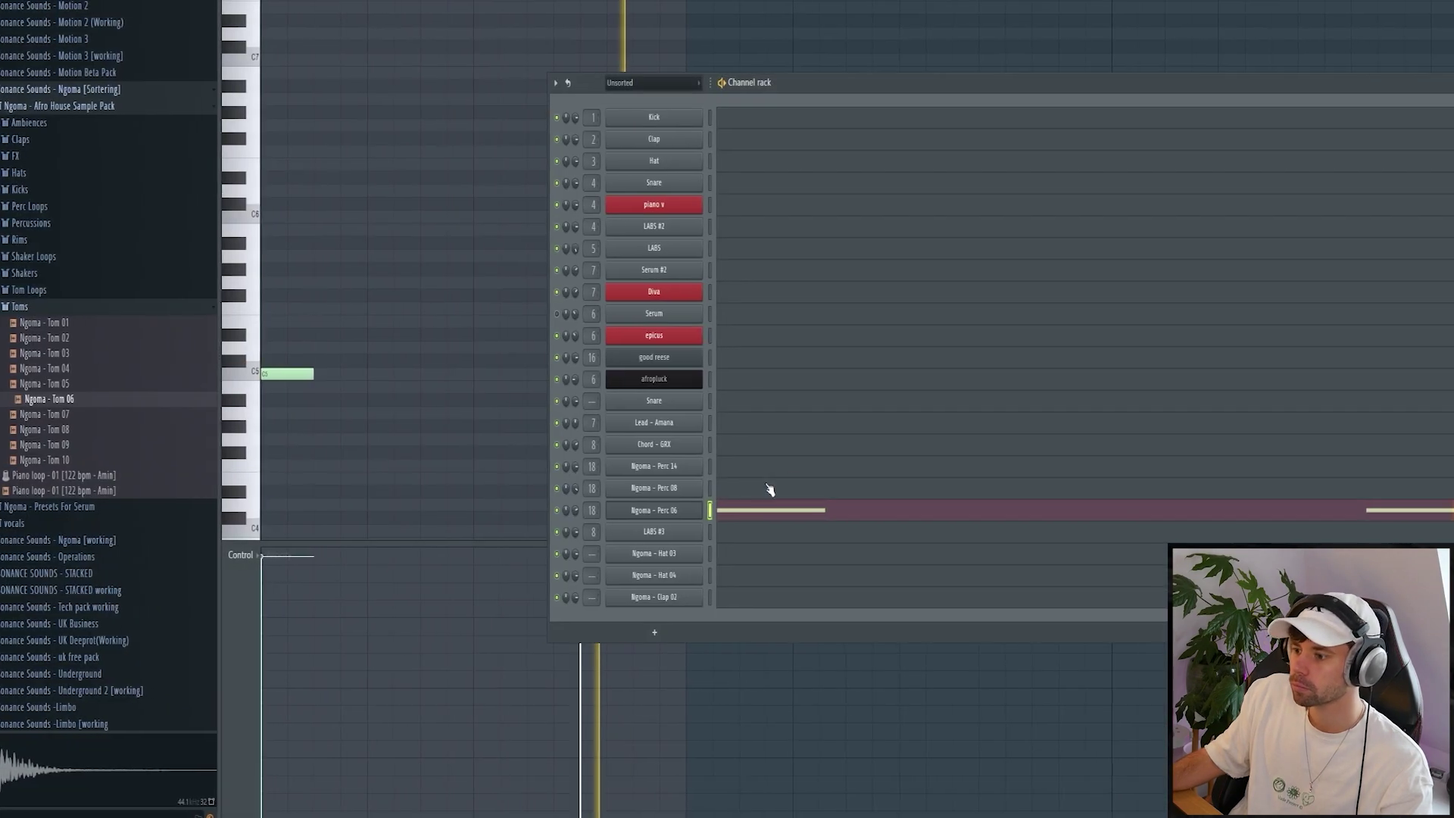
{"action": "key", "text": "F6"}
{"action": "left_click", "coordinate": [315, 348]}
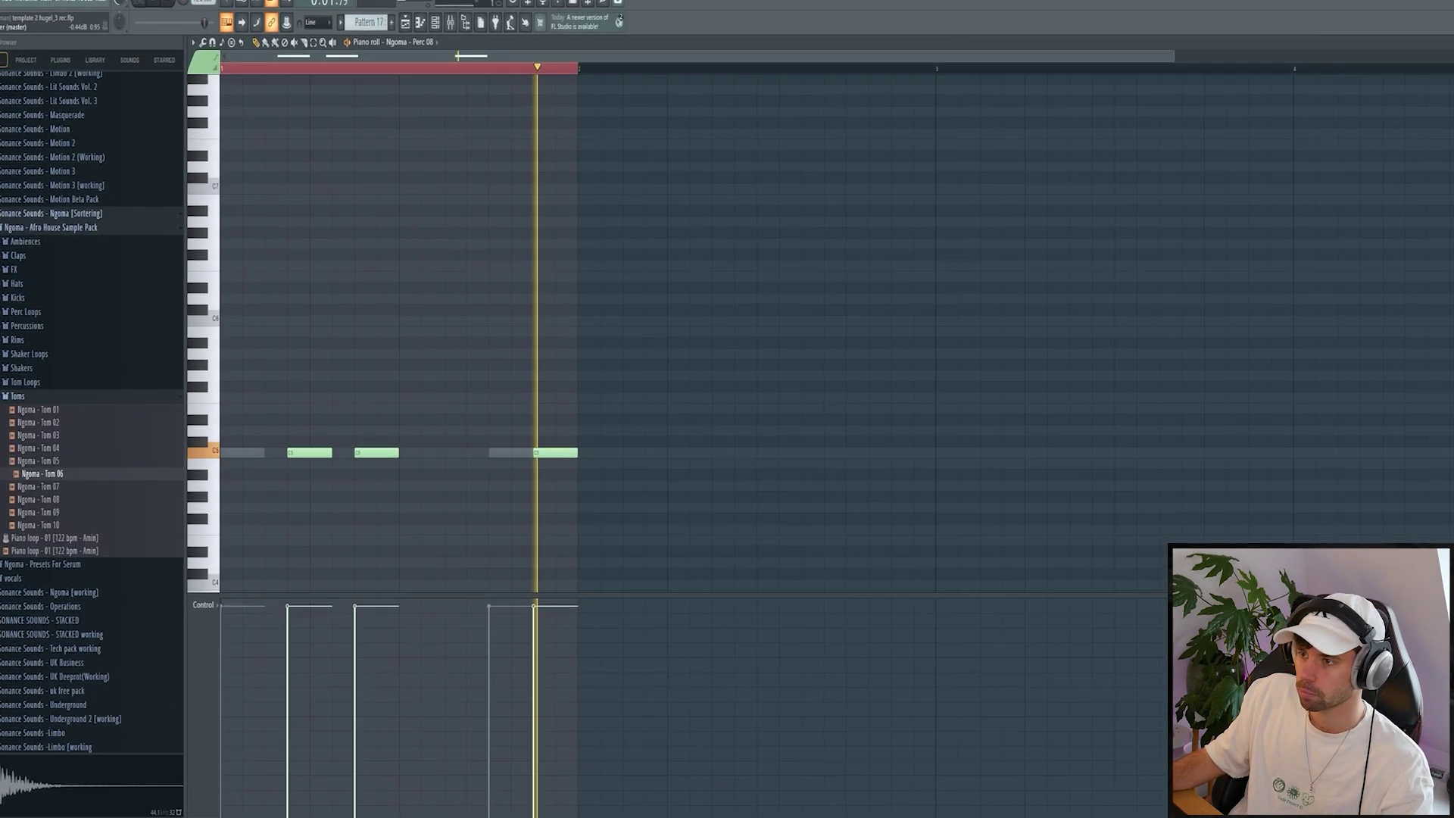
{"action": "key", "text": "F6"}
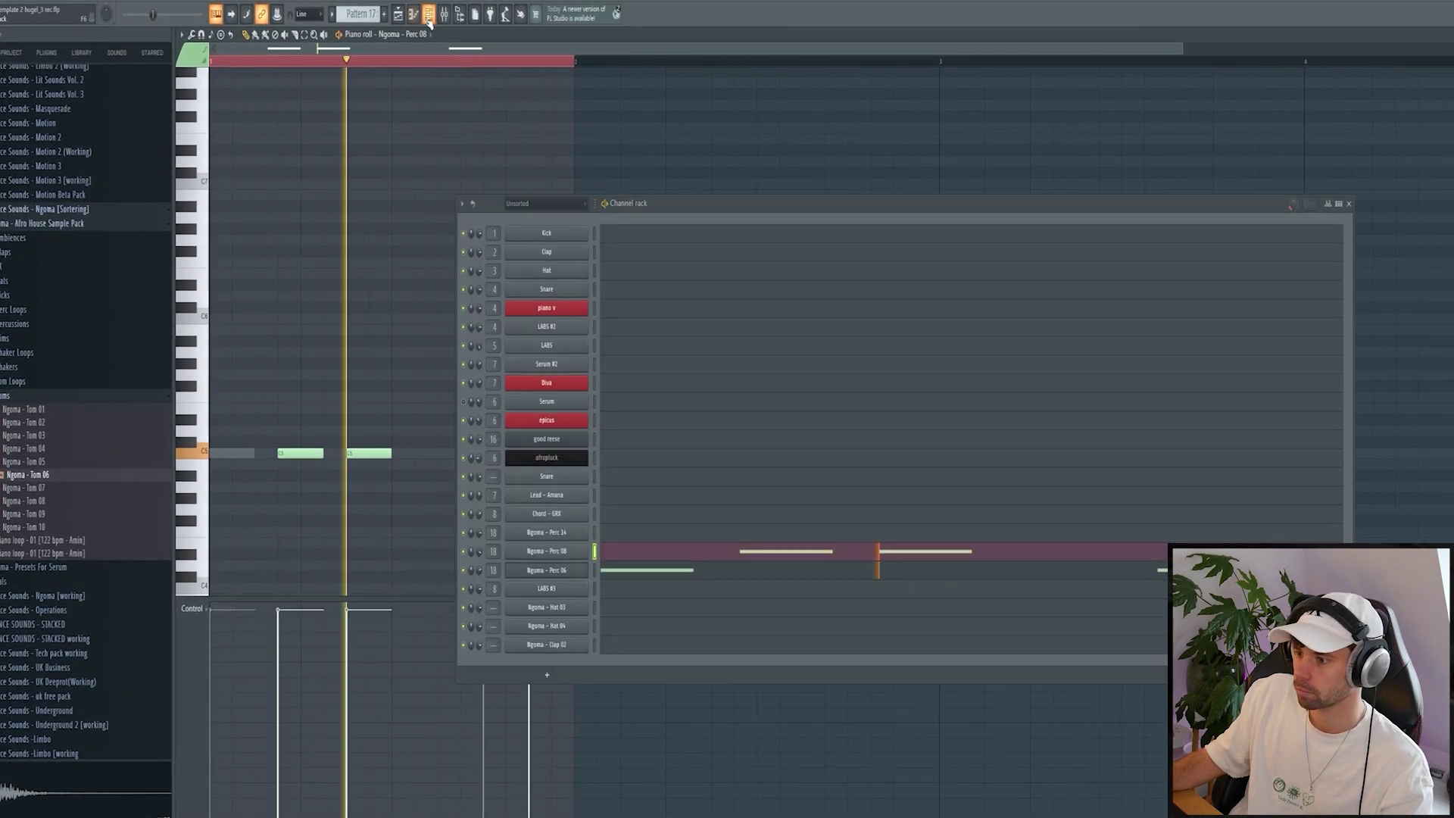
{"action": "left_click", "coordinate": [727, 580]}
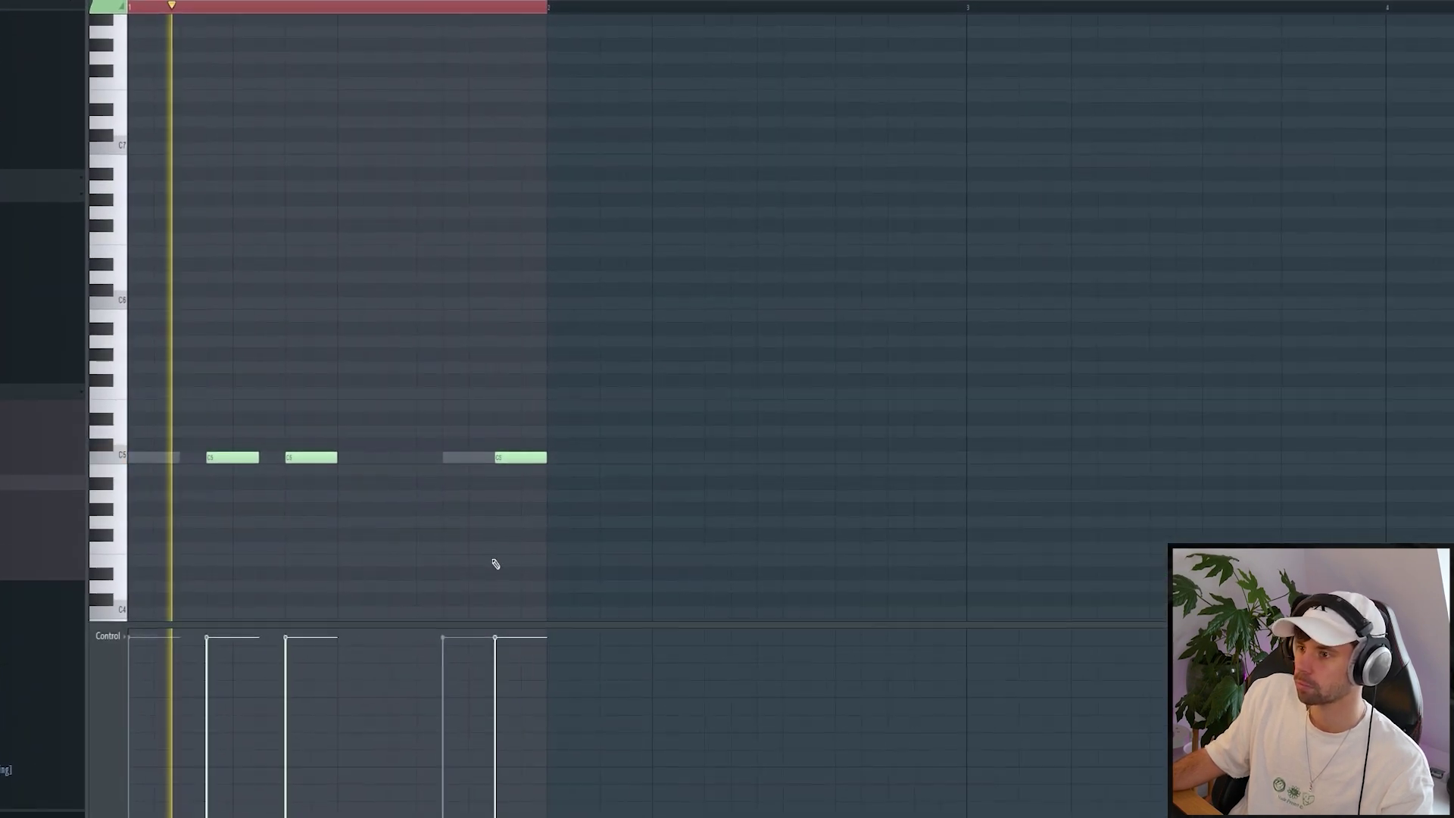
{"action": "key", "text": "F6"}
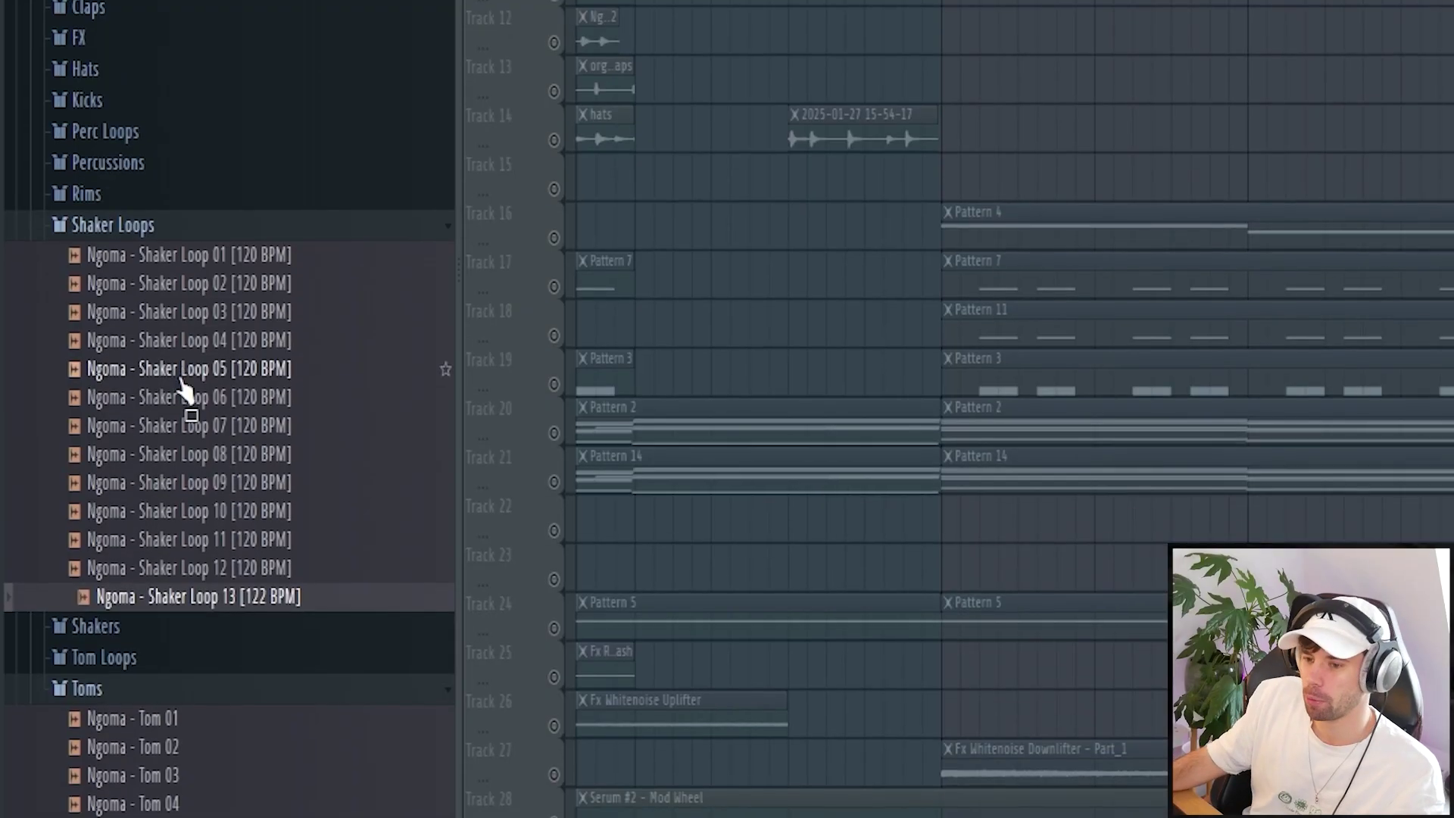
Place Ngoma - Shaker Loop 01 [120 BPM] in the playlist and open the Ngoma - Clap 02 channel.
{"action": "left_click_drag", "start_coordinate": [187, 270], "coordinate": [953, 0]}
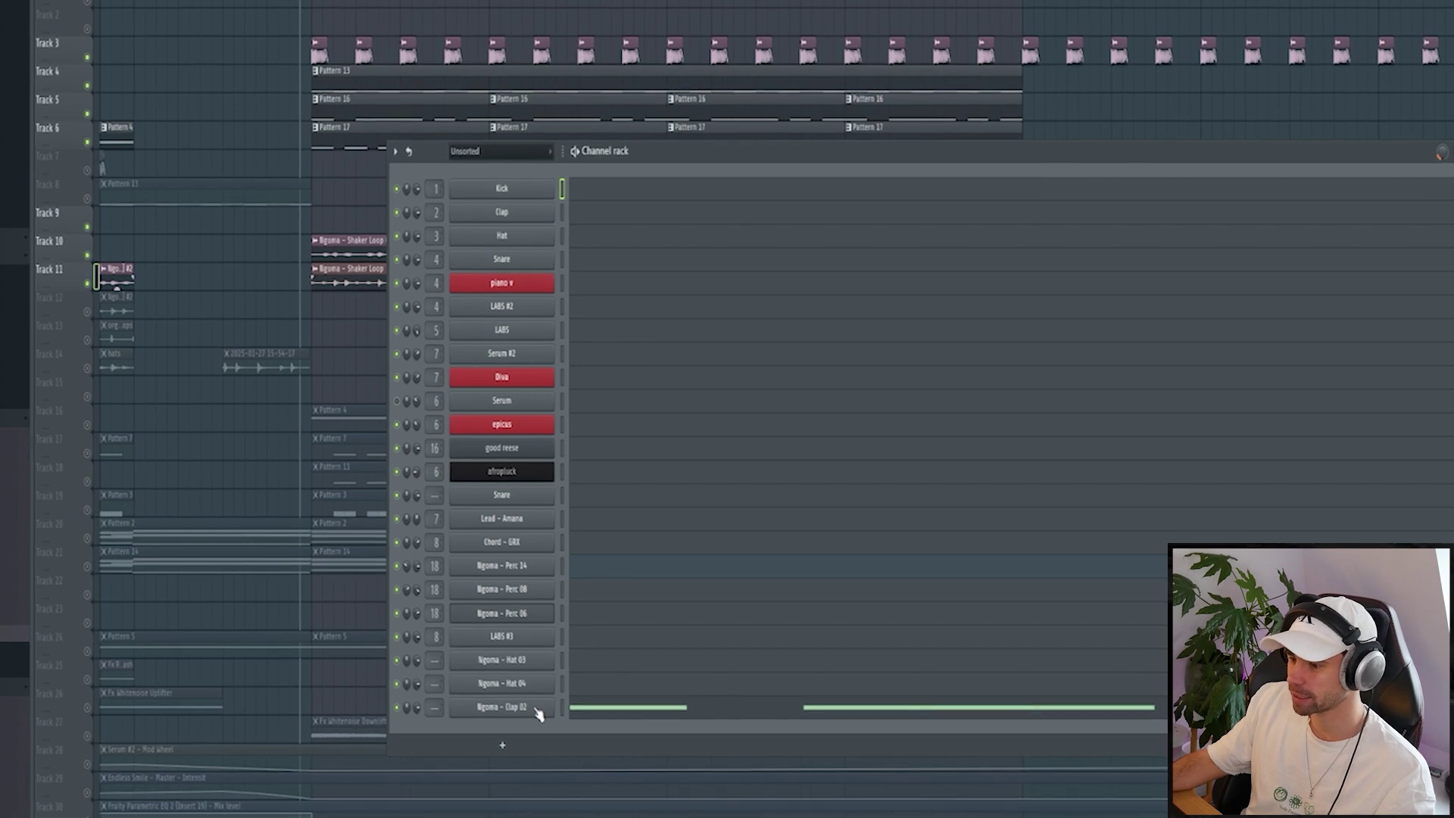
{"action": "left_click", "coordinate": [528, 710]}
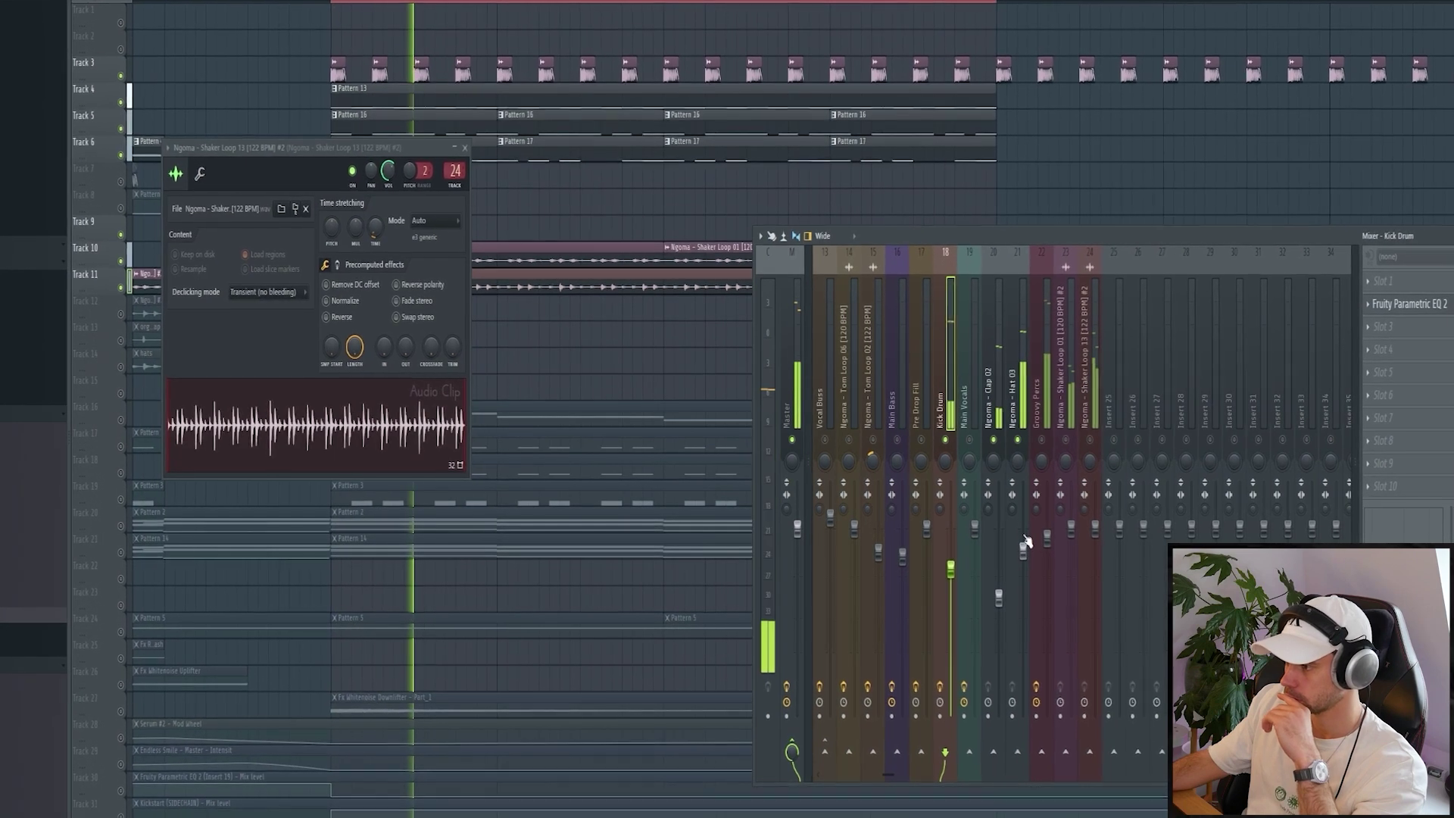
Load Kickstart into the last effect slot of the Ngoma - Hat 03 mixer track.
{"action": "left_click", "coordinate": [1023, 542]}
{"action": "left_click", "coordinate": [1389, 486]}
{"action": "mouse_move", "coordinate": [1387, 498]}
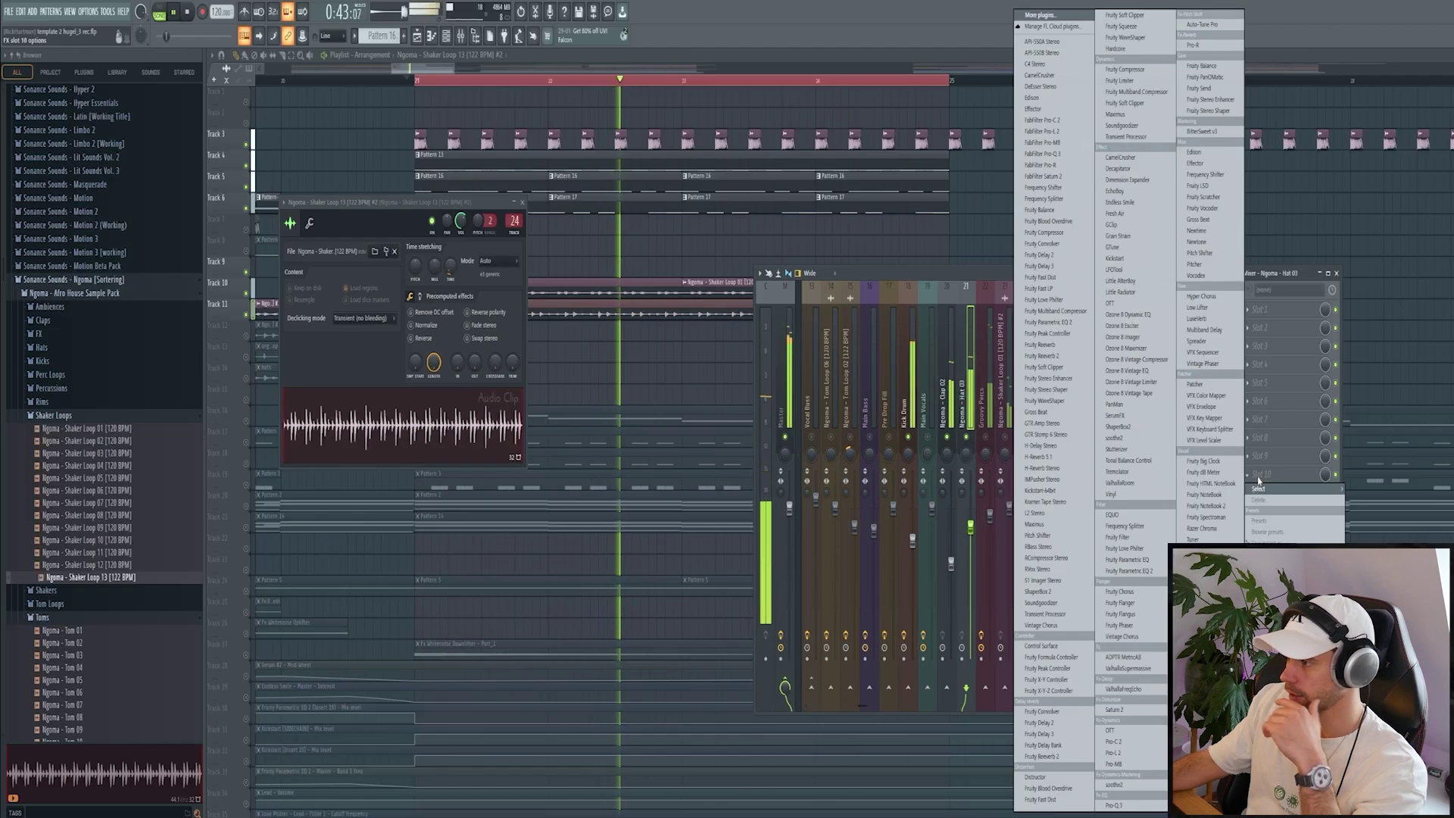
{"action": "left_click", "coordinate": [1114, 258]}
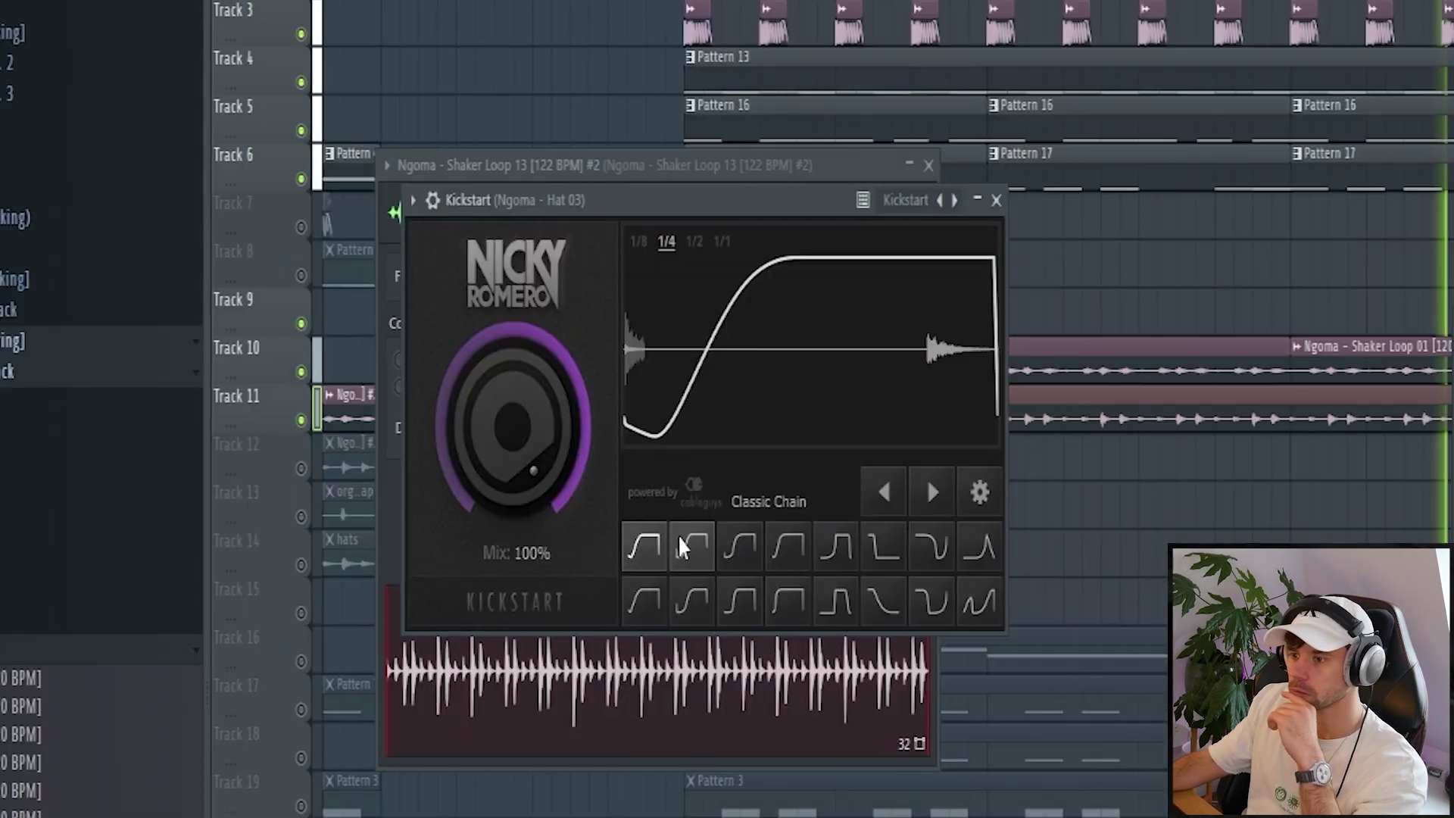
Choose a steeper ducking curve in Kickstart and set its mix to 61%.
{"action": "left_click", "coordinate": [776, 602]}
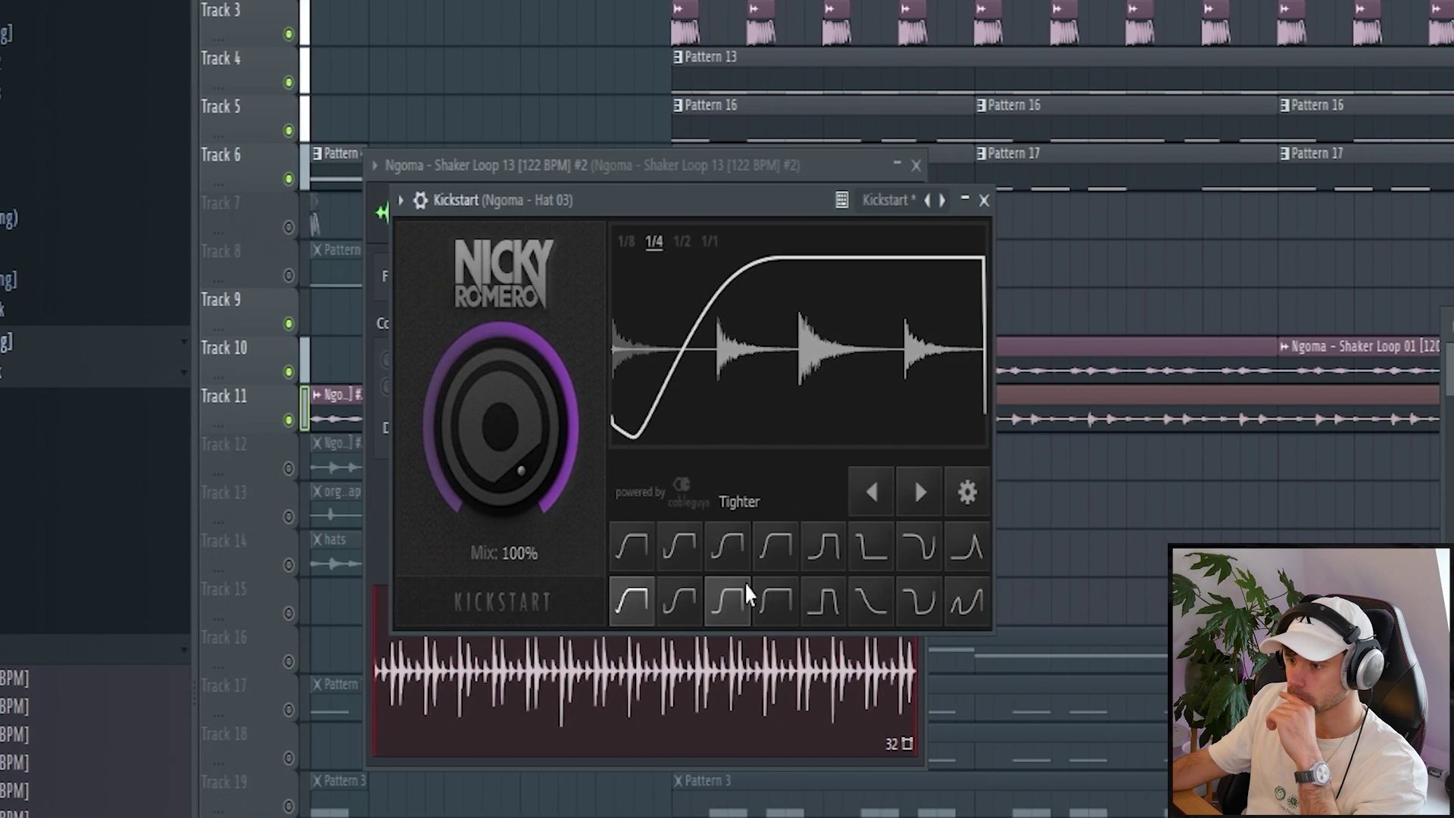
{"action": "left_click_drag", "start_coordinate": [564, 512], "coordinate": [564, 557]}
{"action": "left_click_drag", "start_coordinate": [464, 413], "coordinate": [464, 419]}
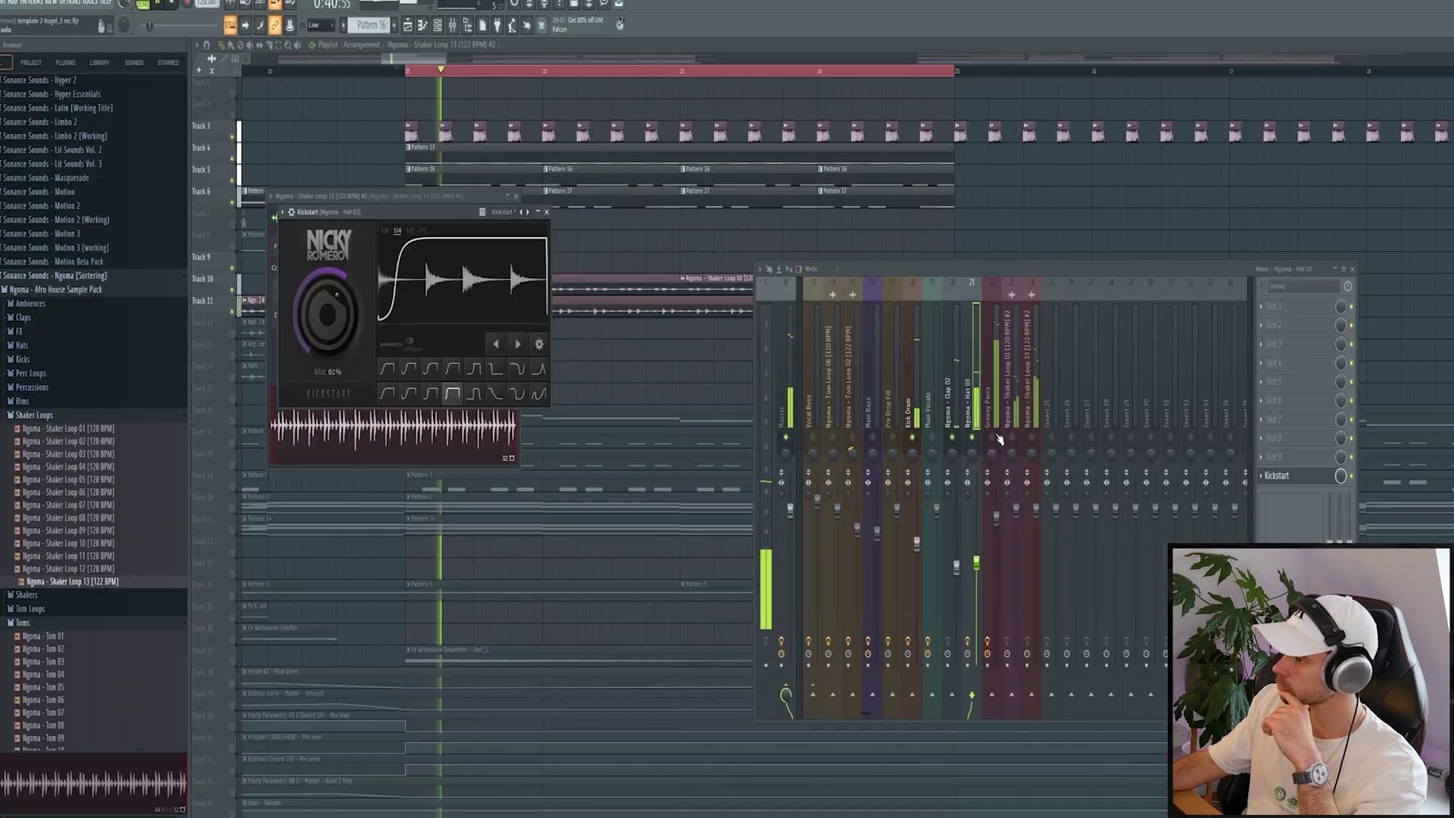
Lower the volume of the Groovy Percs, Shaker Loop 01 and Shaker Loop 13 mixer tracks.
{"action": "left_click_drag", "start_coordinate": [1001, 520], "coordinate": [1009, 553]}
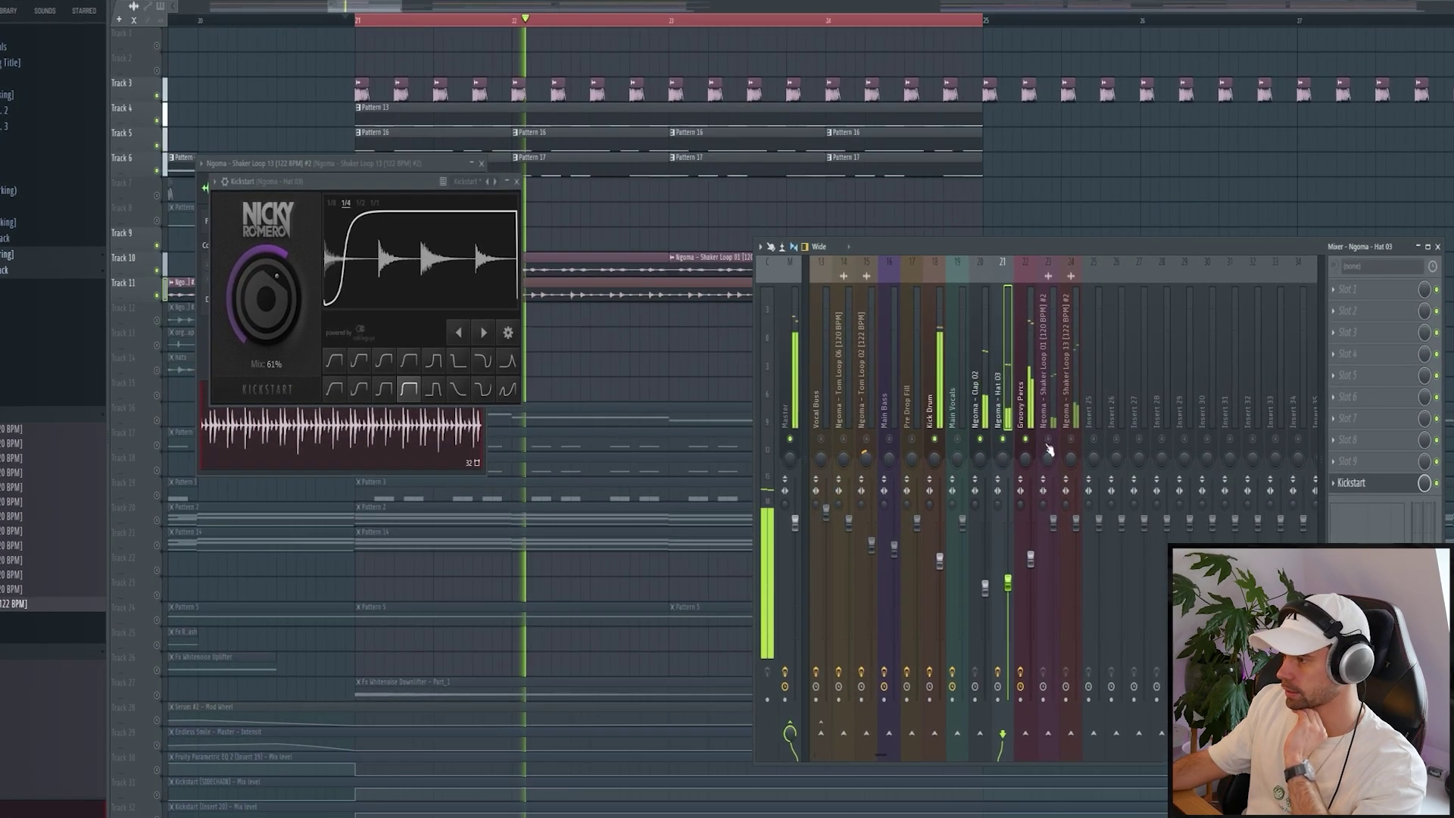
{"action": "left_click_drag", "start_coordinate": [1057, 539], "coordinate": [1038, 608]}
{"action": "left_click", "coordinate": [1076, 439]}
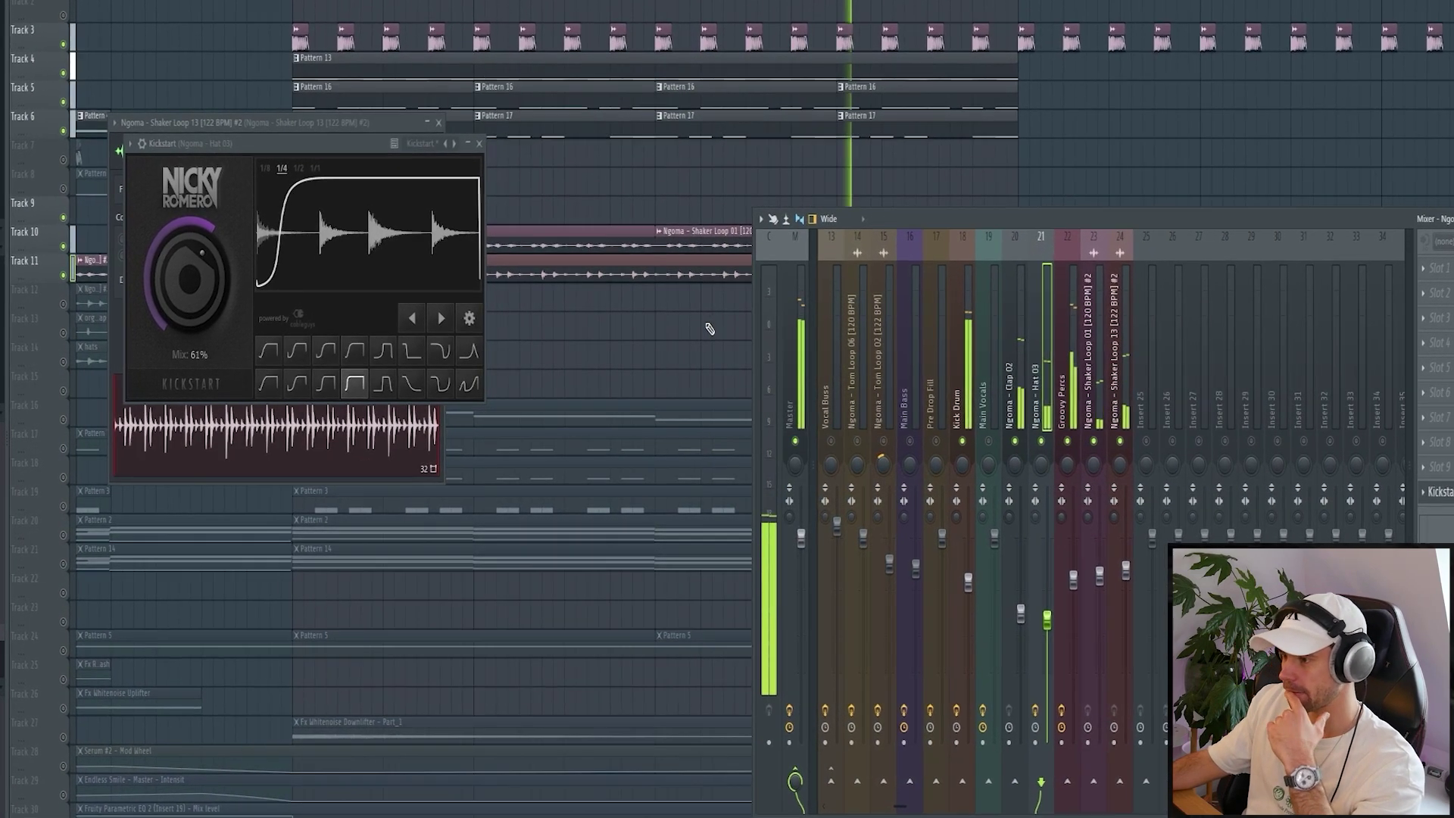
Route the mixer tracks from Ngoma - Clap 02 through Shaker Loop 13 to Insert 25 as a percussion bus.
{"action": "right_click", "coordinate": [709, 328]}
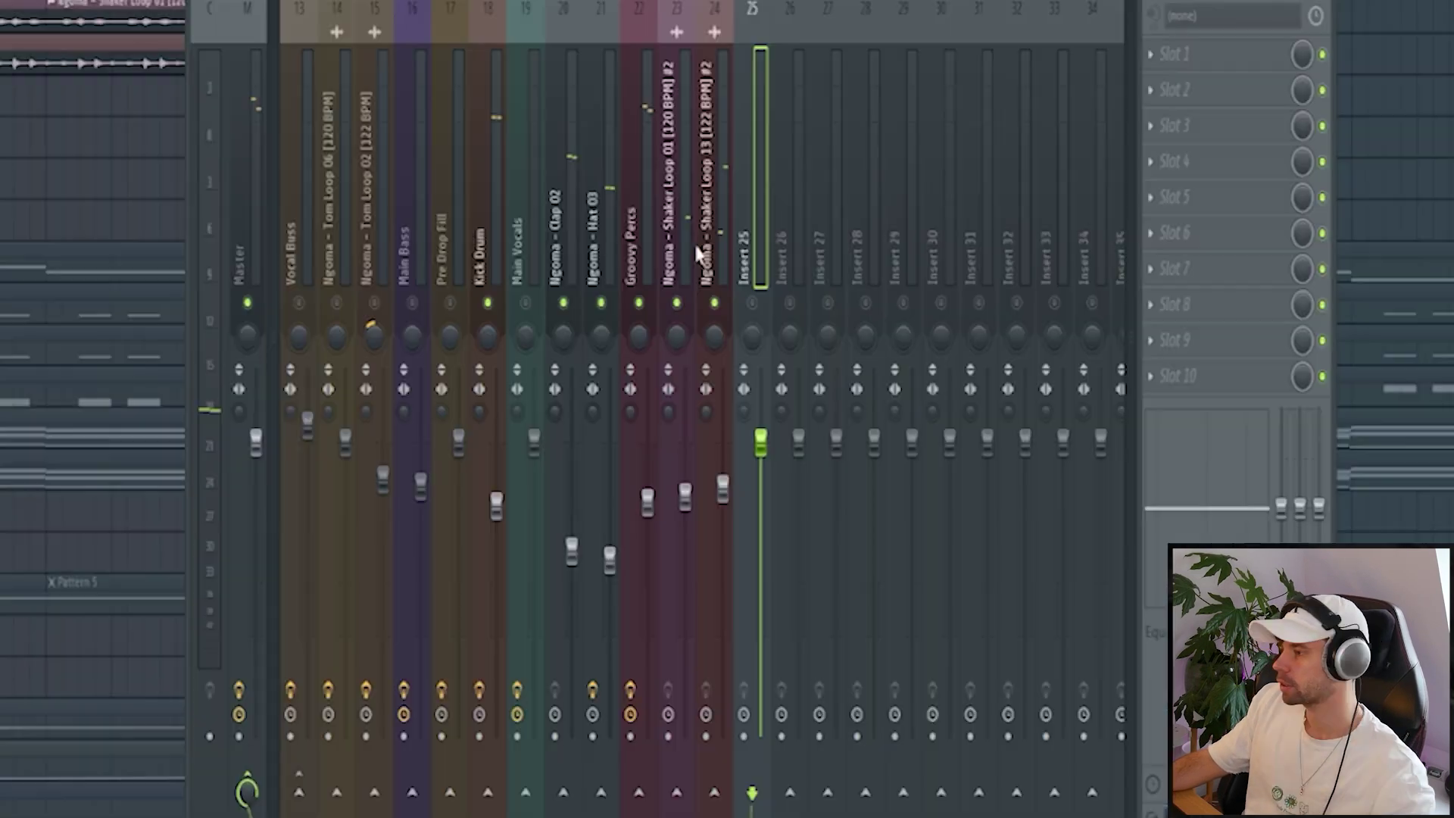
{"action": "left_click_drag", "start_coordinate": [696, 254], "coordinate": [566, 260]}
{"action": "right_click", "coordinate": [731, 773]}
{"action": "left_click", "coordinate": [764, 783]}
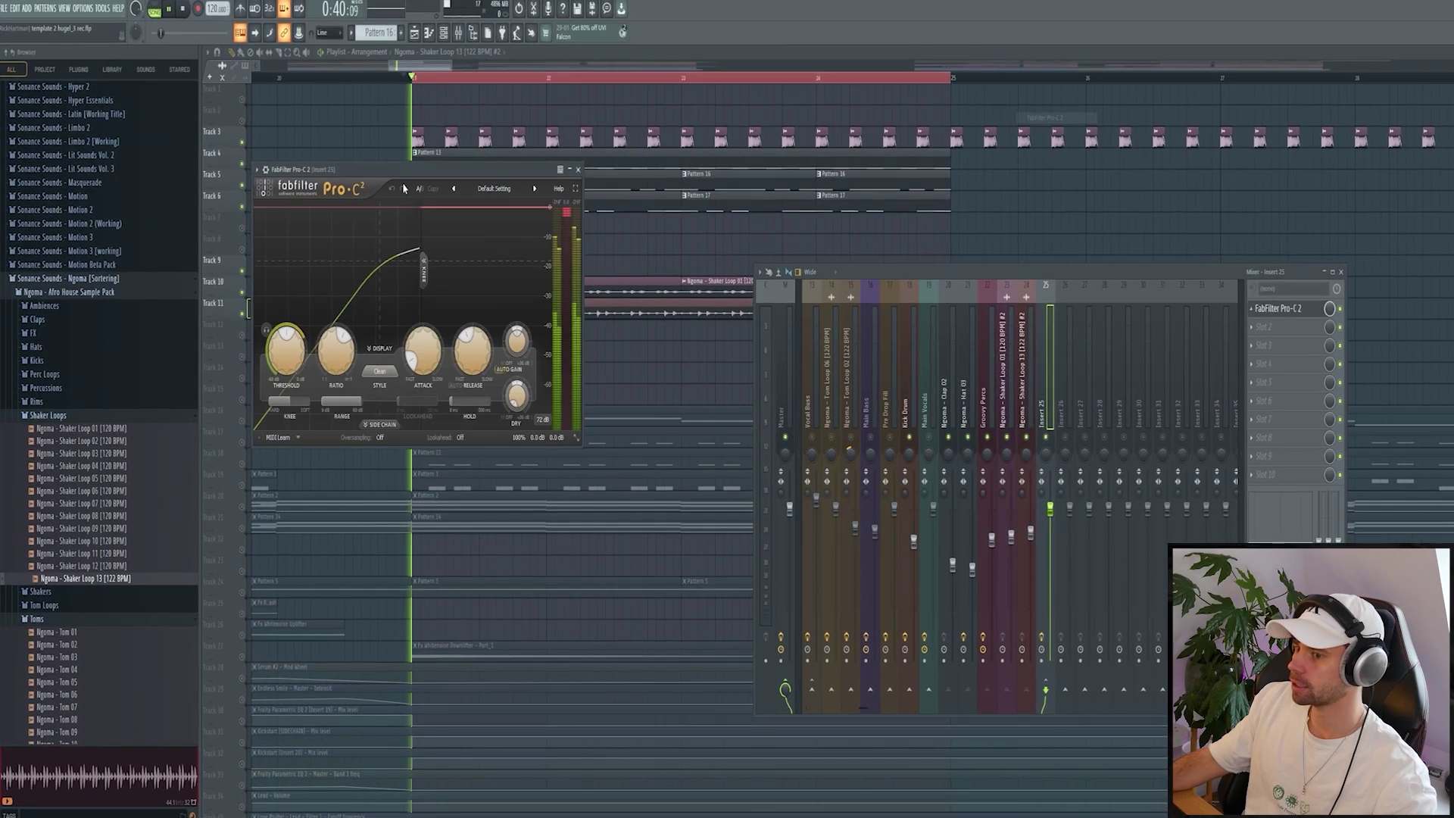
During playback, add BitterSweet v3 after FabFilter Pro-C 2 on Insert 25 and turn its main knob slightly toward Bitter.
{"action": "key", "text": "space"}
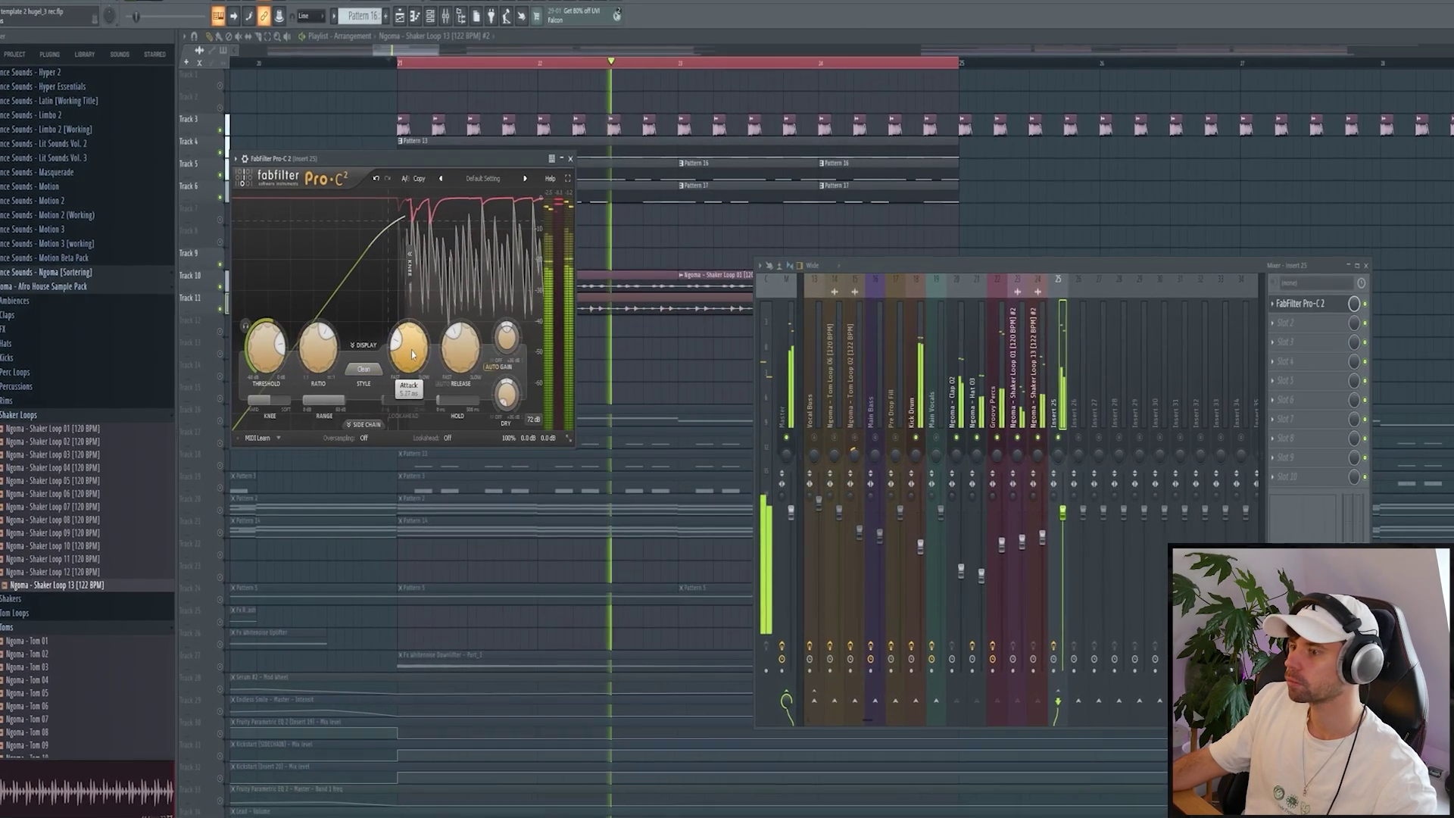
{"action": "left_click", "coordinate": [1282, 322]}
{"action": "mouse_move", "coordinate": [1304, 338]}
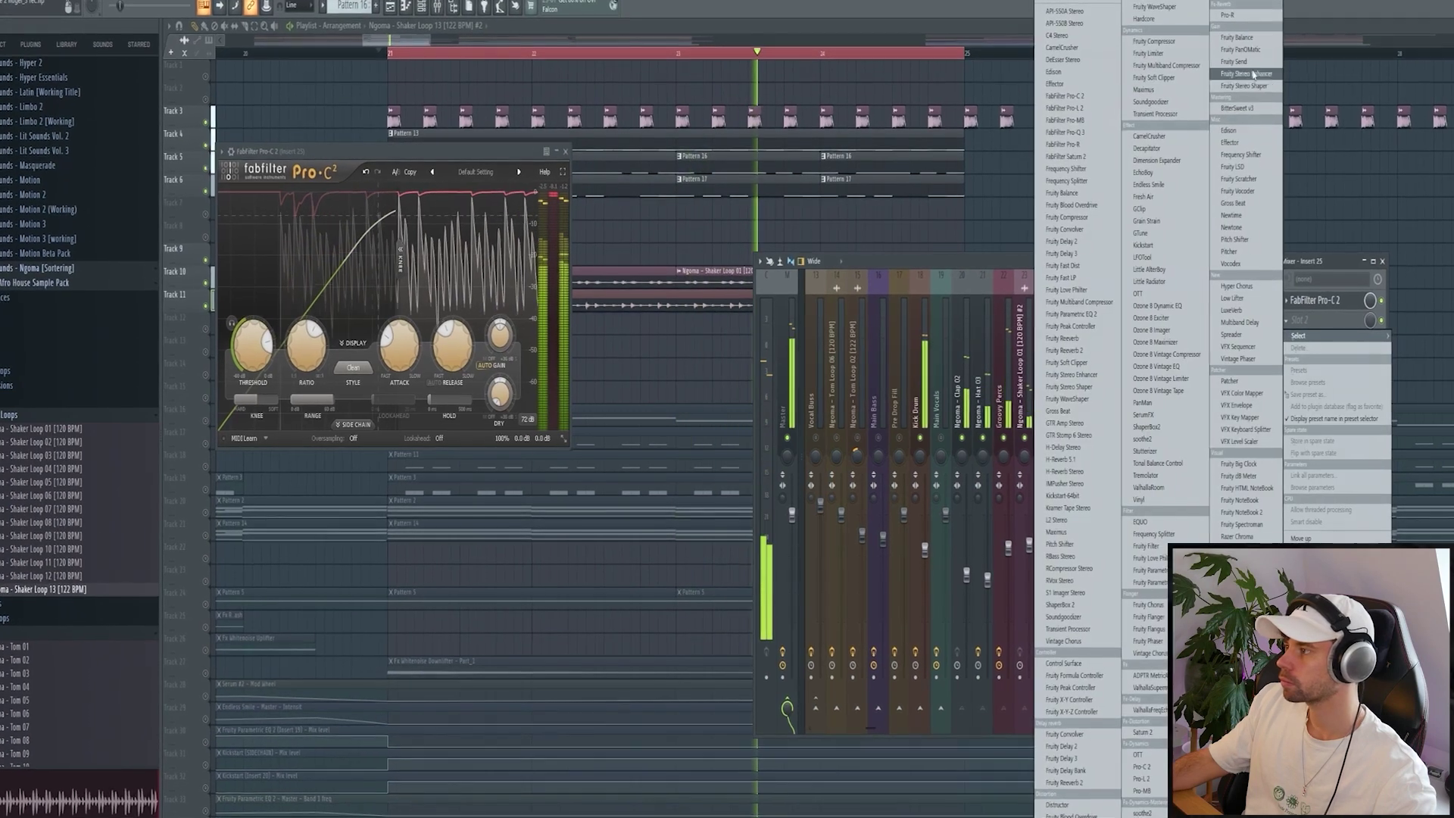
{"action": "left_click", "coordinate": [1228, 111]}
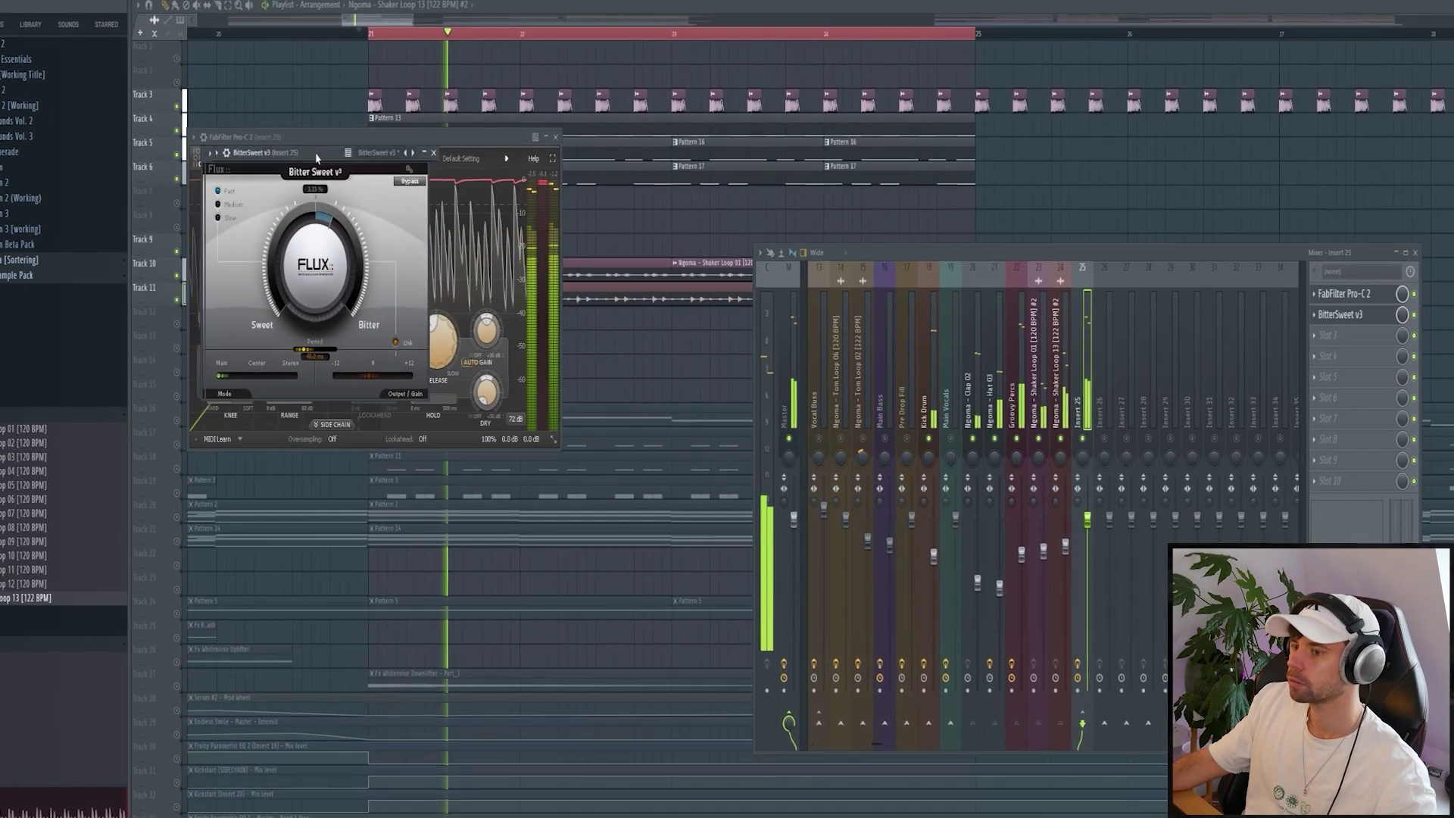
{"action": "left_click_drag", "start_coordinate": [310, 158], "coordinate": [582, 149]}
{"action": "left_click_drag", "start_coordinate": [623, 287], "coordinate": [633, 284]}
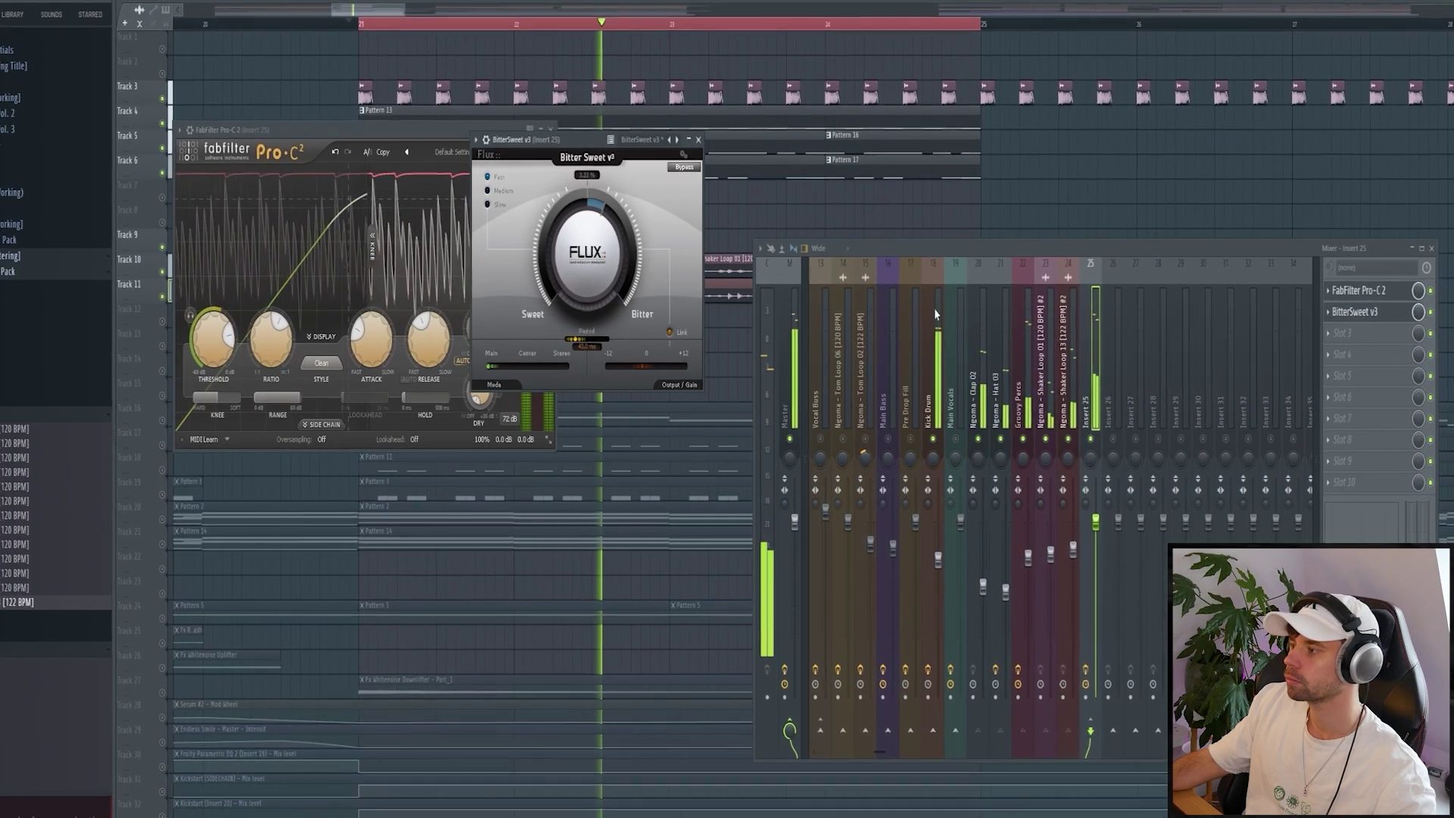
Add Fruity Soft Clipper to the third effect slot of Insert 25.
{"action": "left_click", "coordinate": [1335, 334]}
{"action": "mouse_move", "coordinate": [1345, 350]}
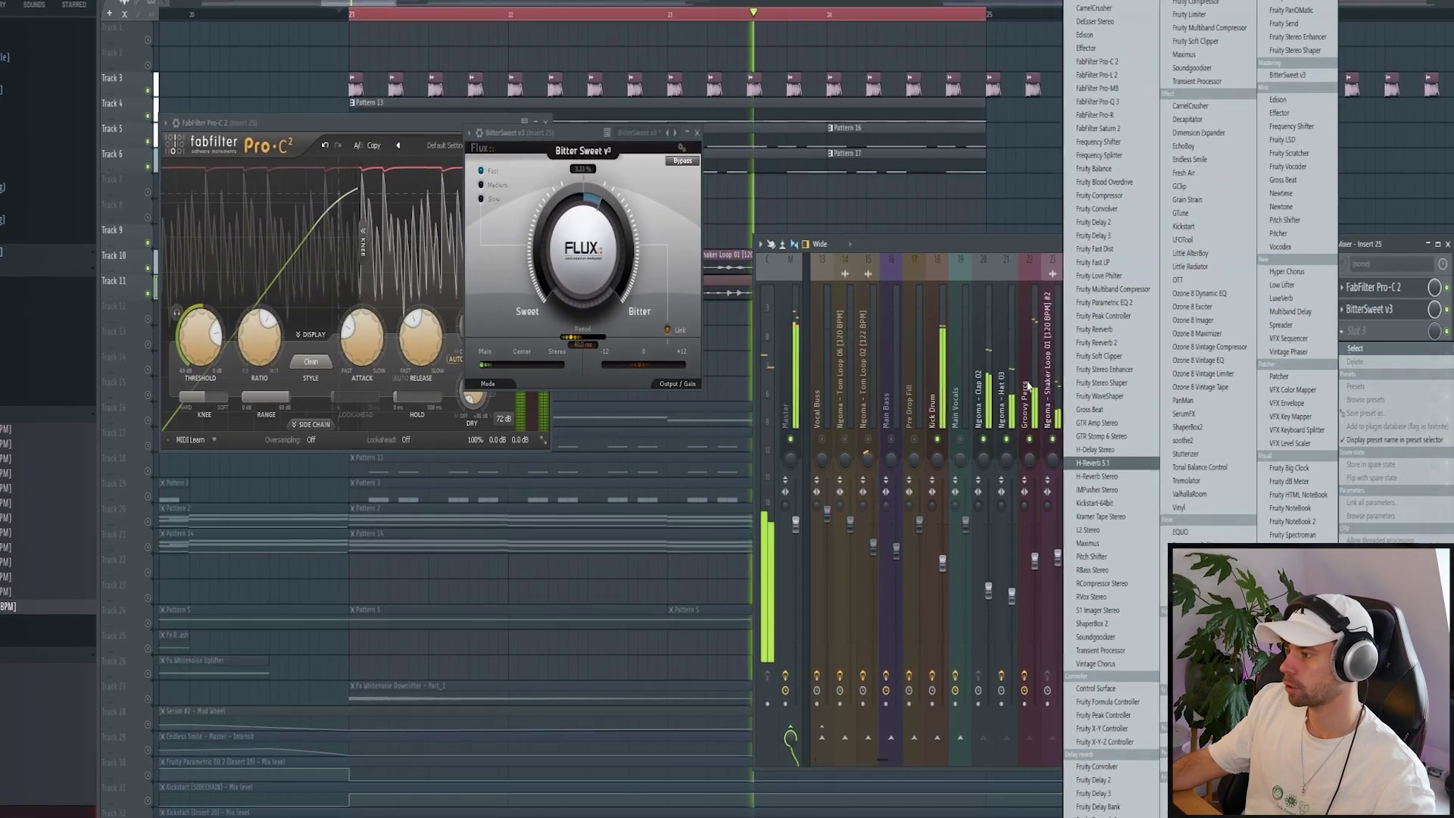
{"action": "left_click", "coordinate": [1108, 355]}
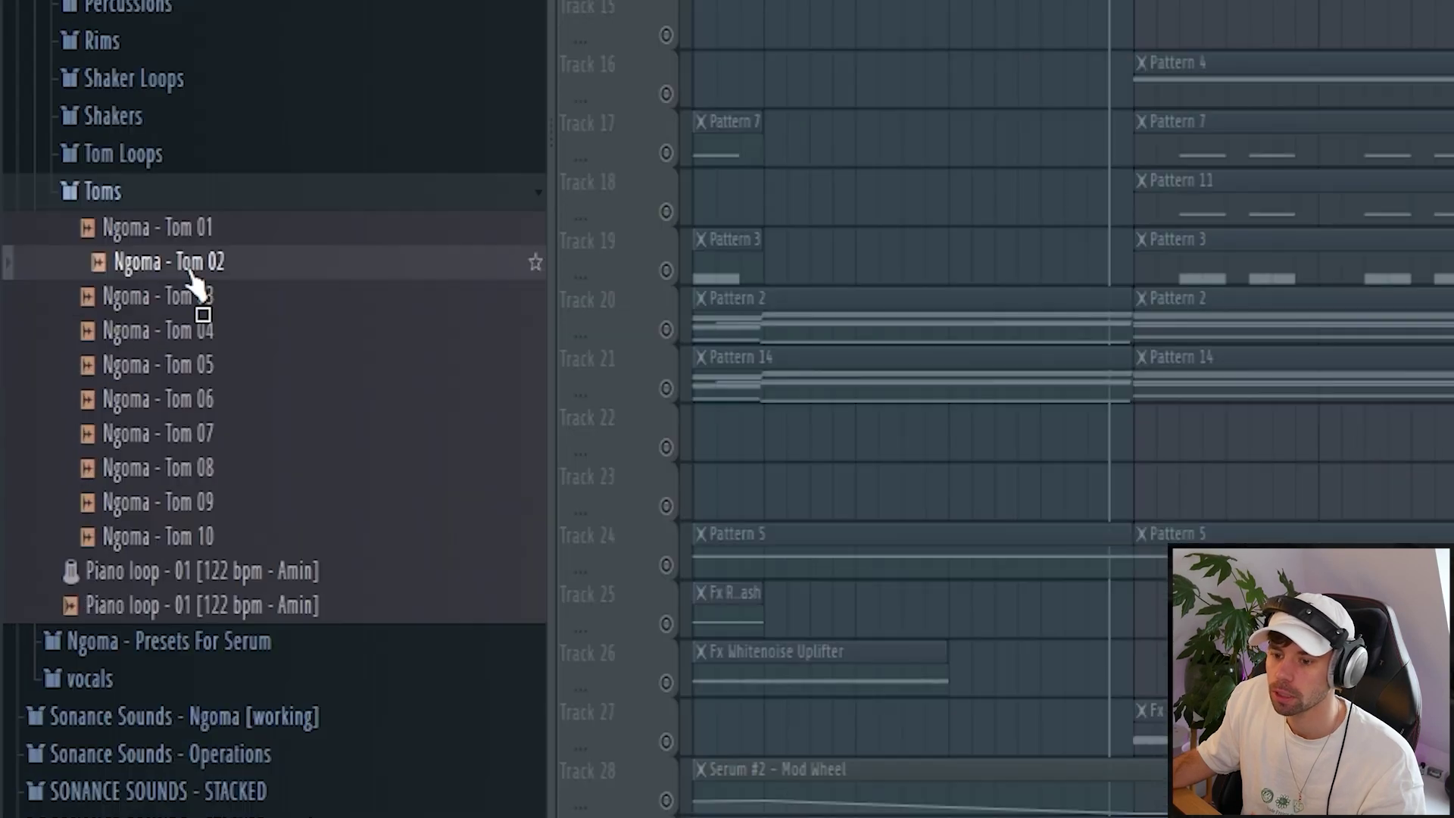
Place Ngoma - Tom 02 on Track 12 under the shaker loops, shift it slightly later, add a second hit and play back.
{"action": "left_click_drag", "start_coordinate": [193, 280], "coordinate": [260, 302]}
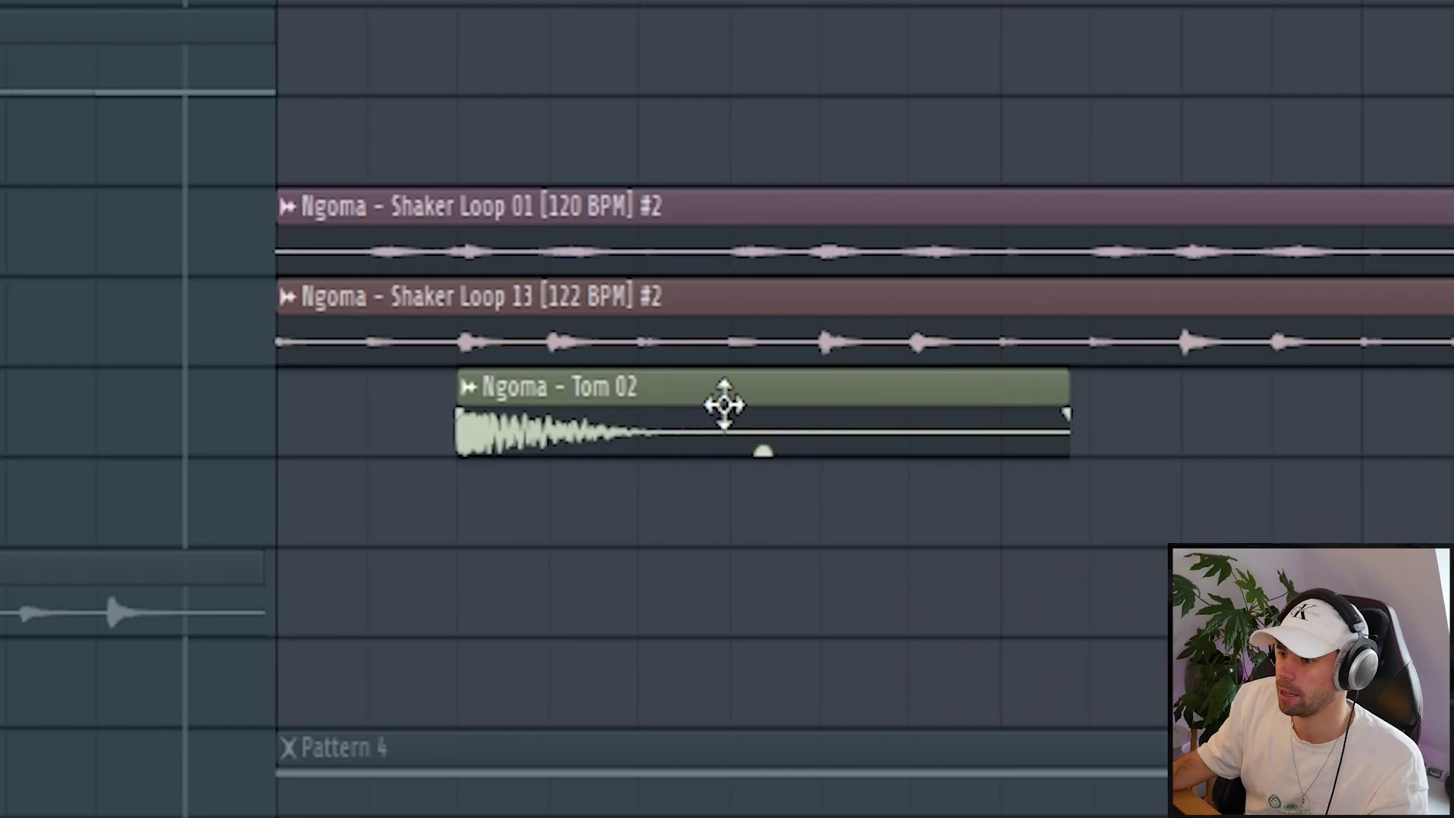
{"action": "left_click_drag", "start_coordinate": [724, 405], "coordinate": [749, 409]}
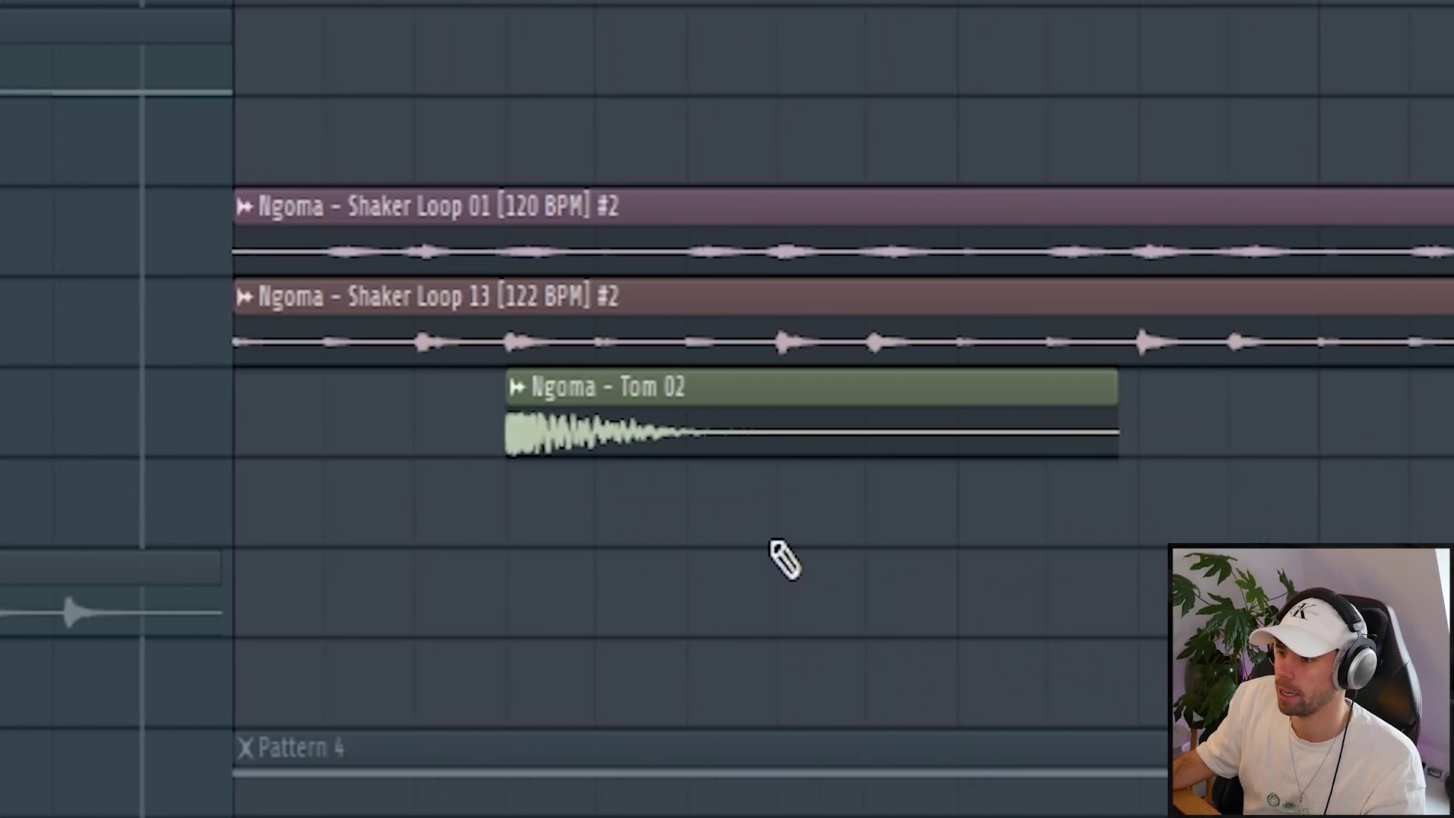
{"action": "left_click", "coordinate": [810, 526]}
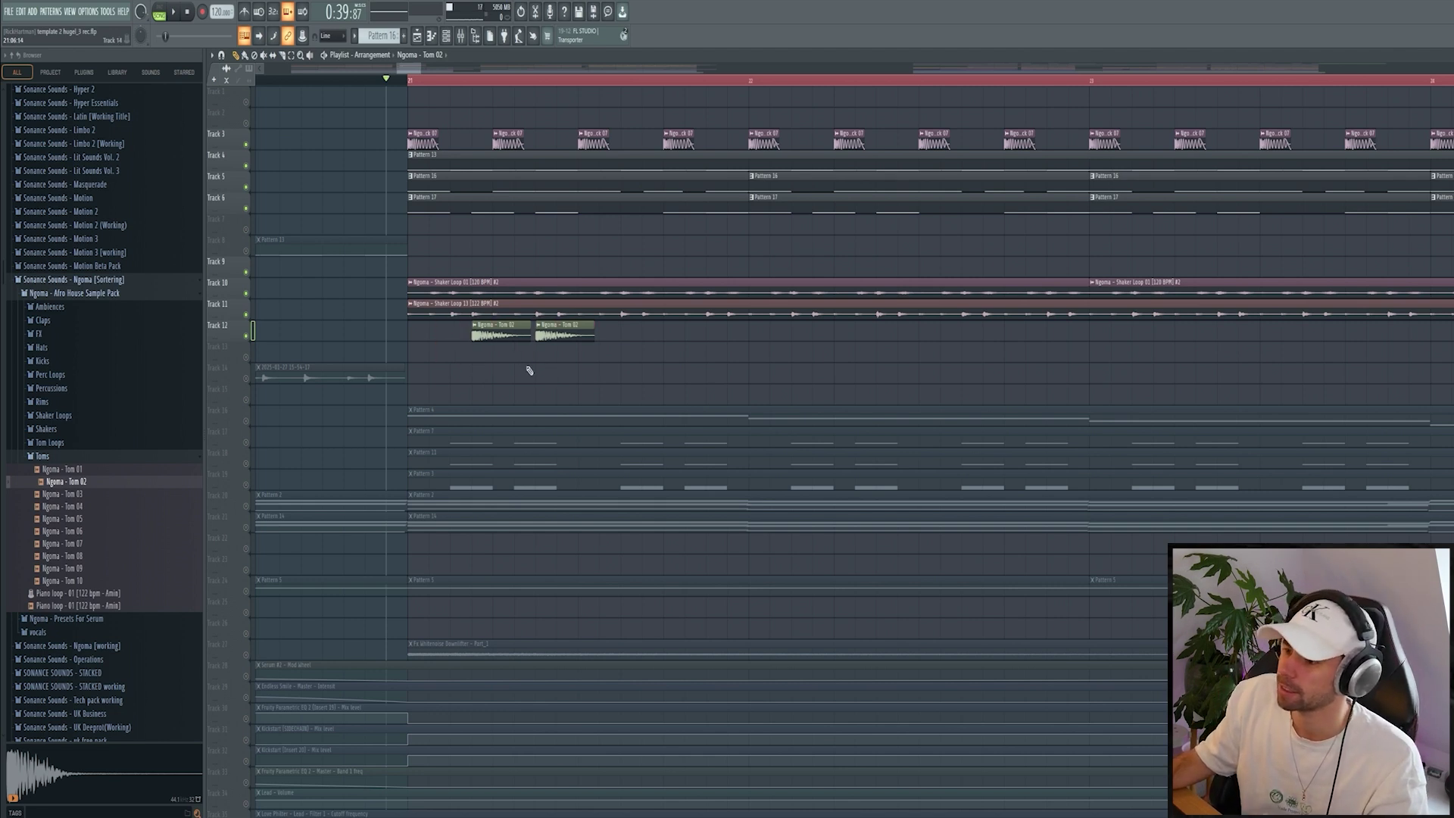
{"action": "key", "text": "space"}
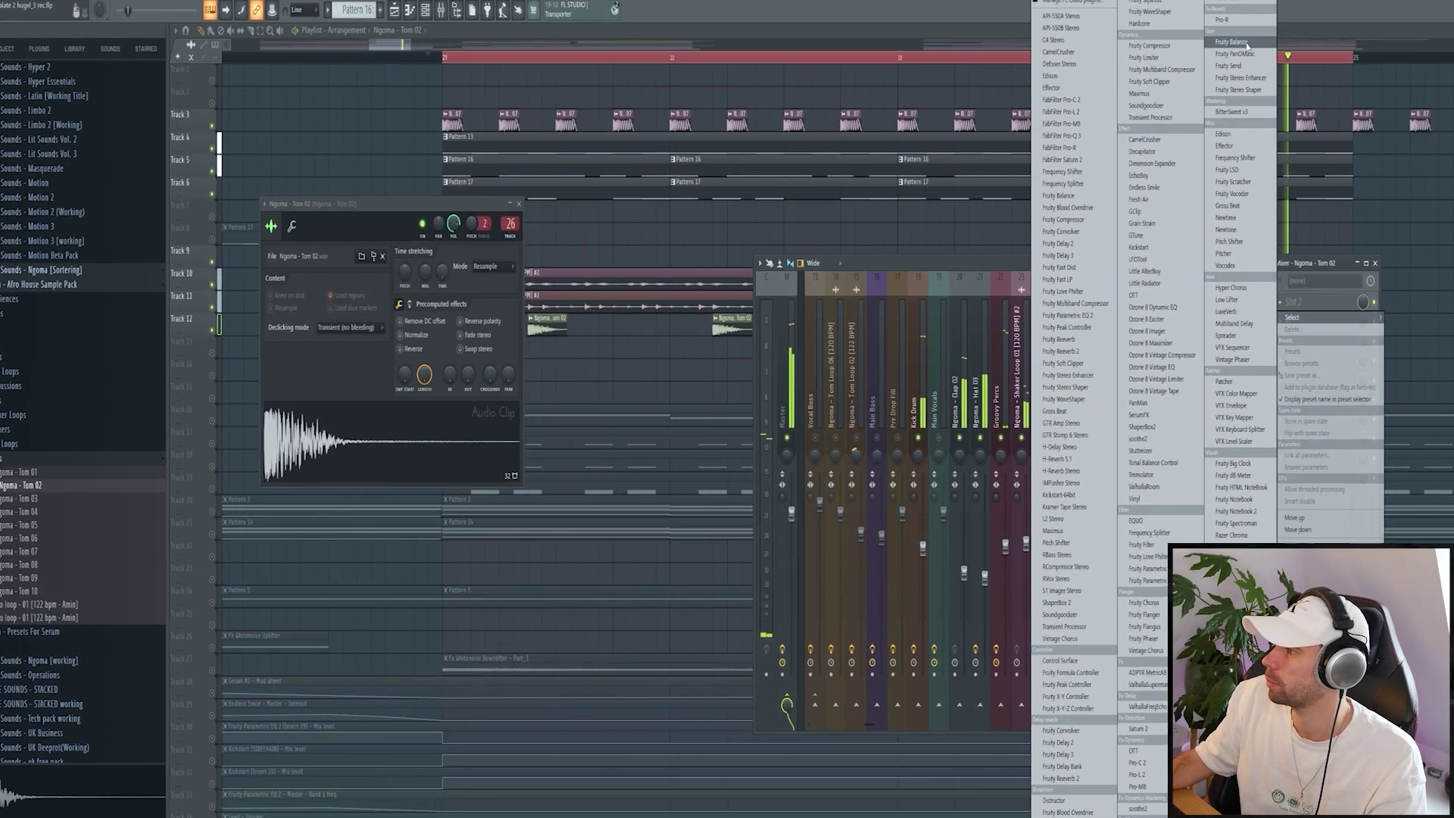
Add FabFilter Pro-Q 3 to the Ngoma - Tom 02 mixer track and create a low-cut band at about 182 Hz.
{"action": "left_click", "coordinate": [1090, 135]}
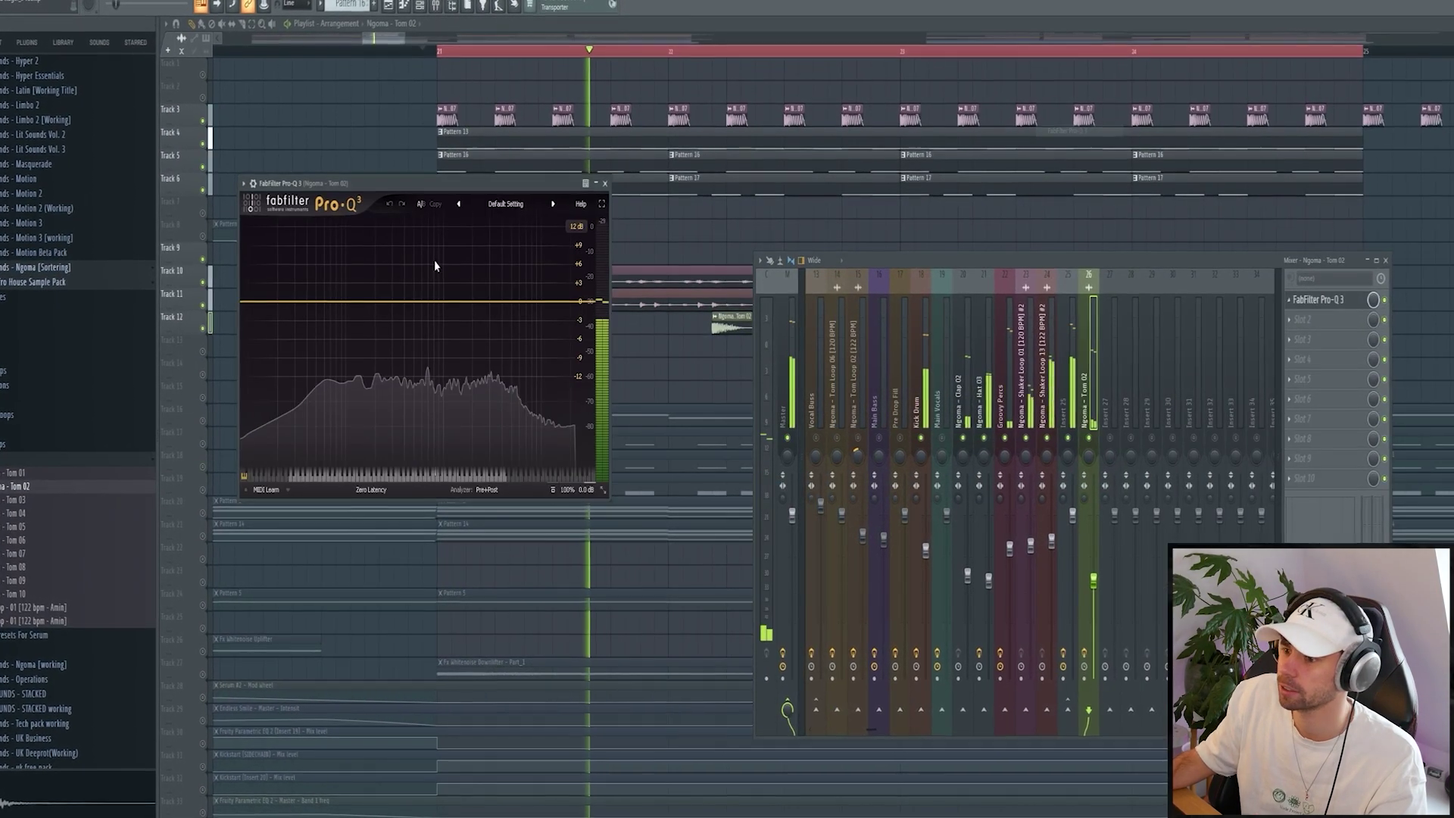
{"action": "left_click", "coordinate": [372, 302]}
{"action": "right_click", "coordinate": [372, 302]}
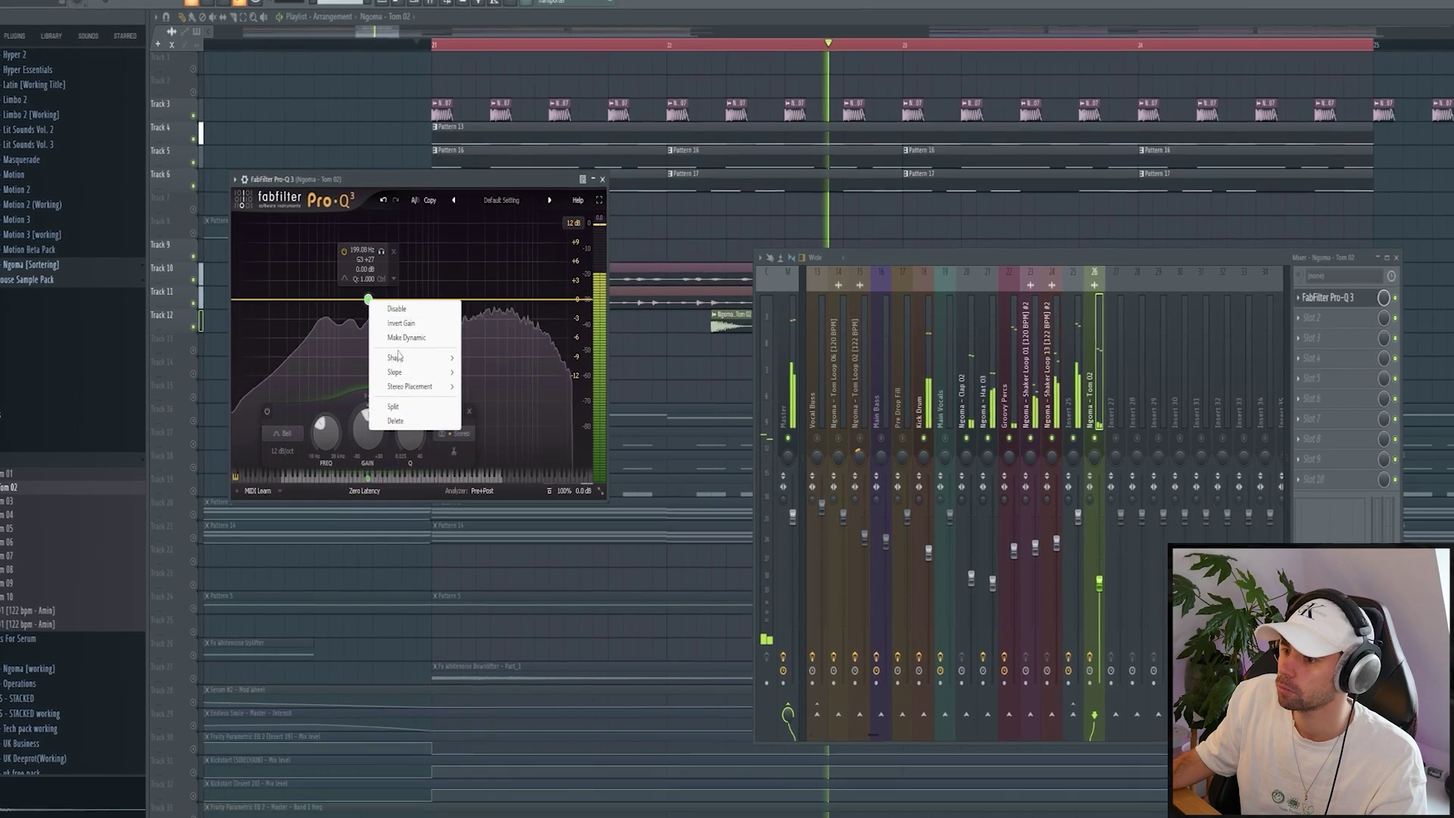
{"action": "mouse_move", "coordinate": [399, 359]}
{"action": "left_click", "coordinate": [485, 386]}
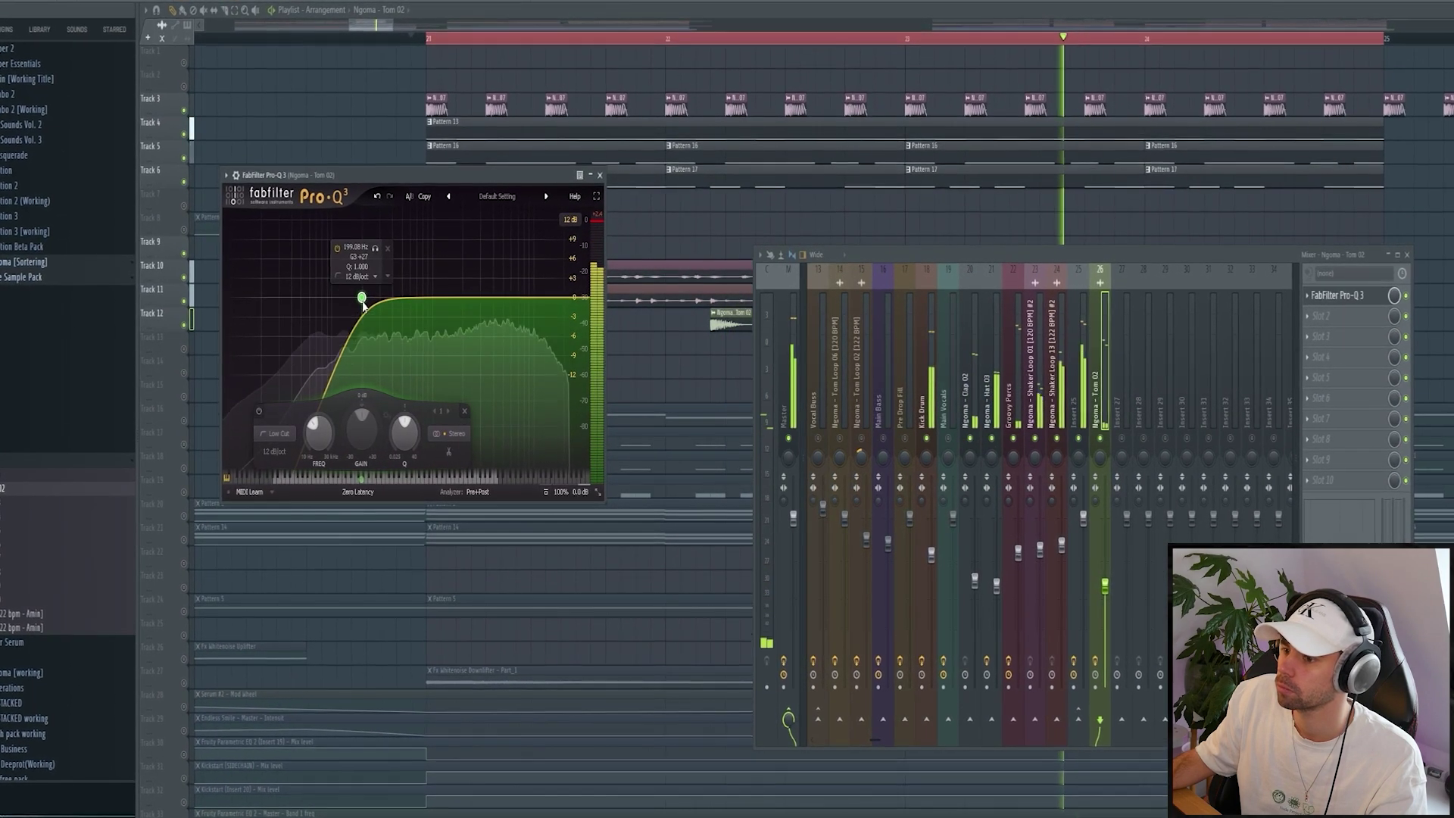
{"action": "scroll", "coordinate": [356, 302], "scroll_direction": "down", "scroll_amount": 1}
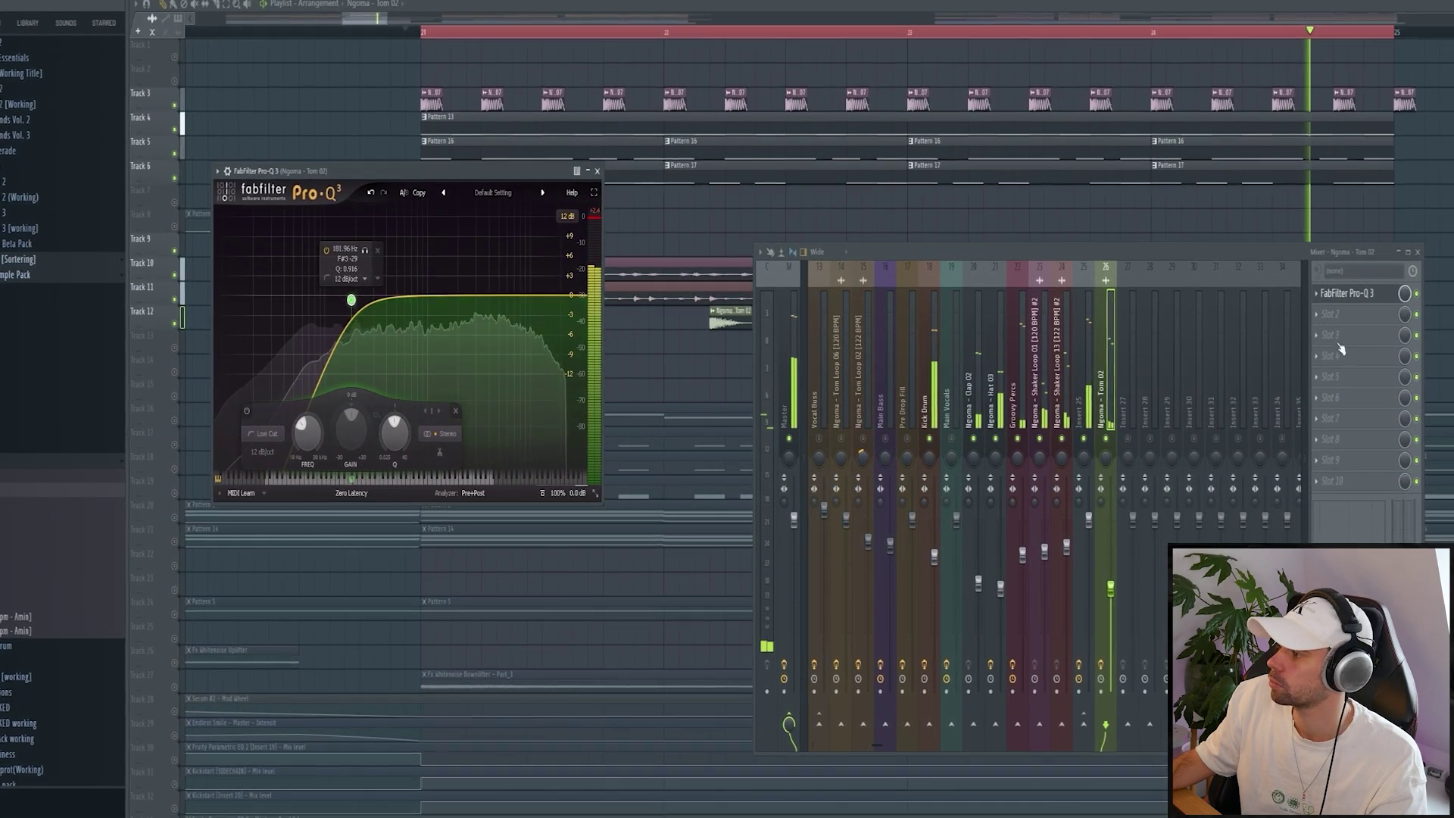
Add OTT to the second effect slot of the Ngoma - Tom 02 track and reduce its depth to 10%.
{"action": "left_click", "coordinate": [1360, 318]}
{"action": "left_click", "coordinate": [1161, 286]}
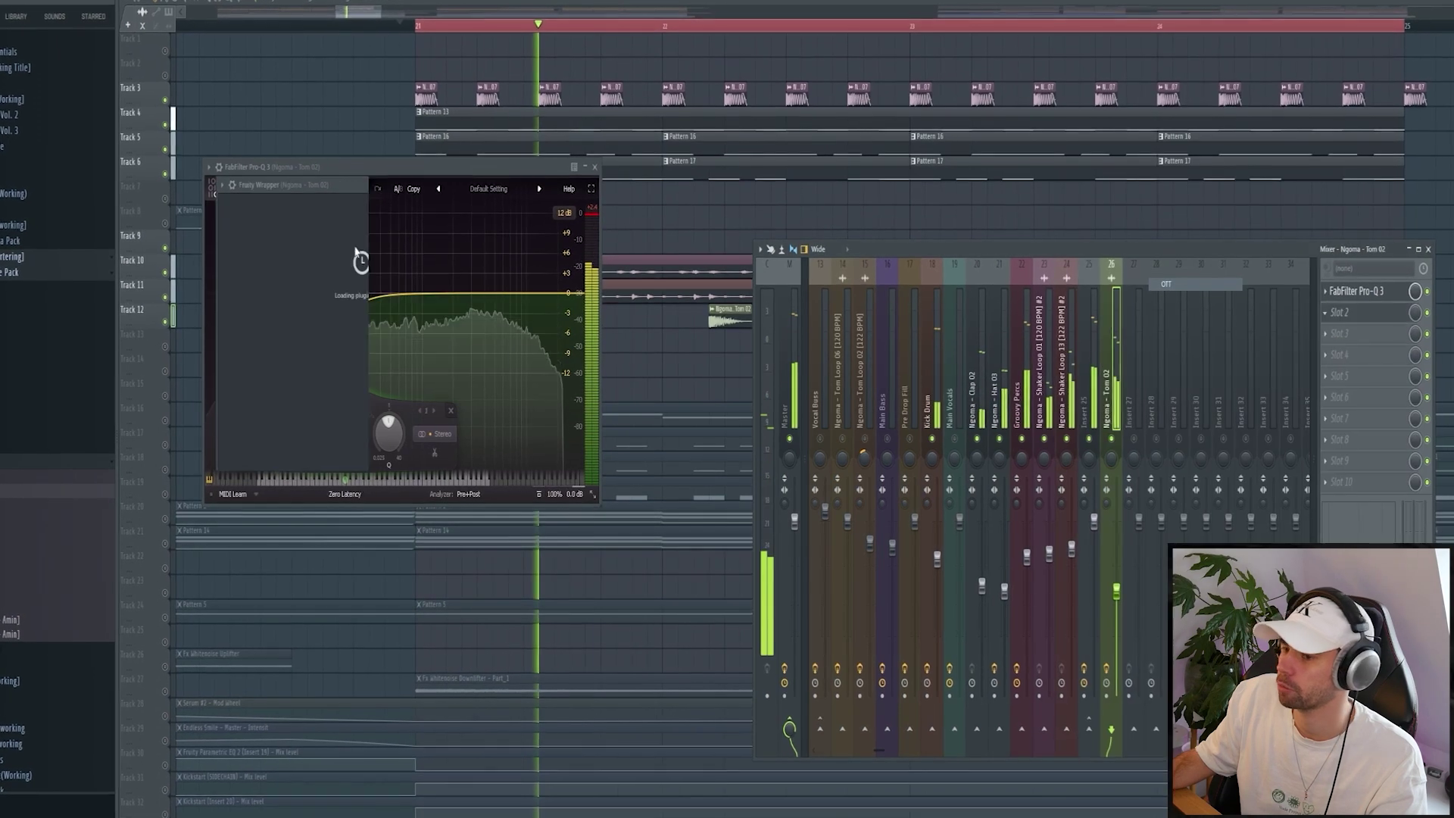
{"action": "scroll", "coordinate": [239, 285], "scroll_direction": "down", "scroll_amount": 8}
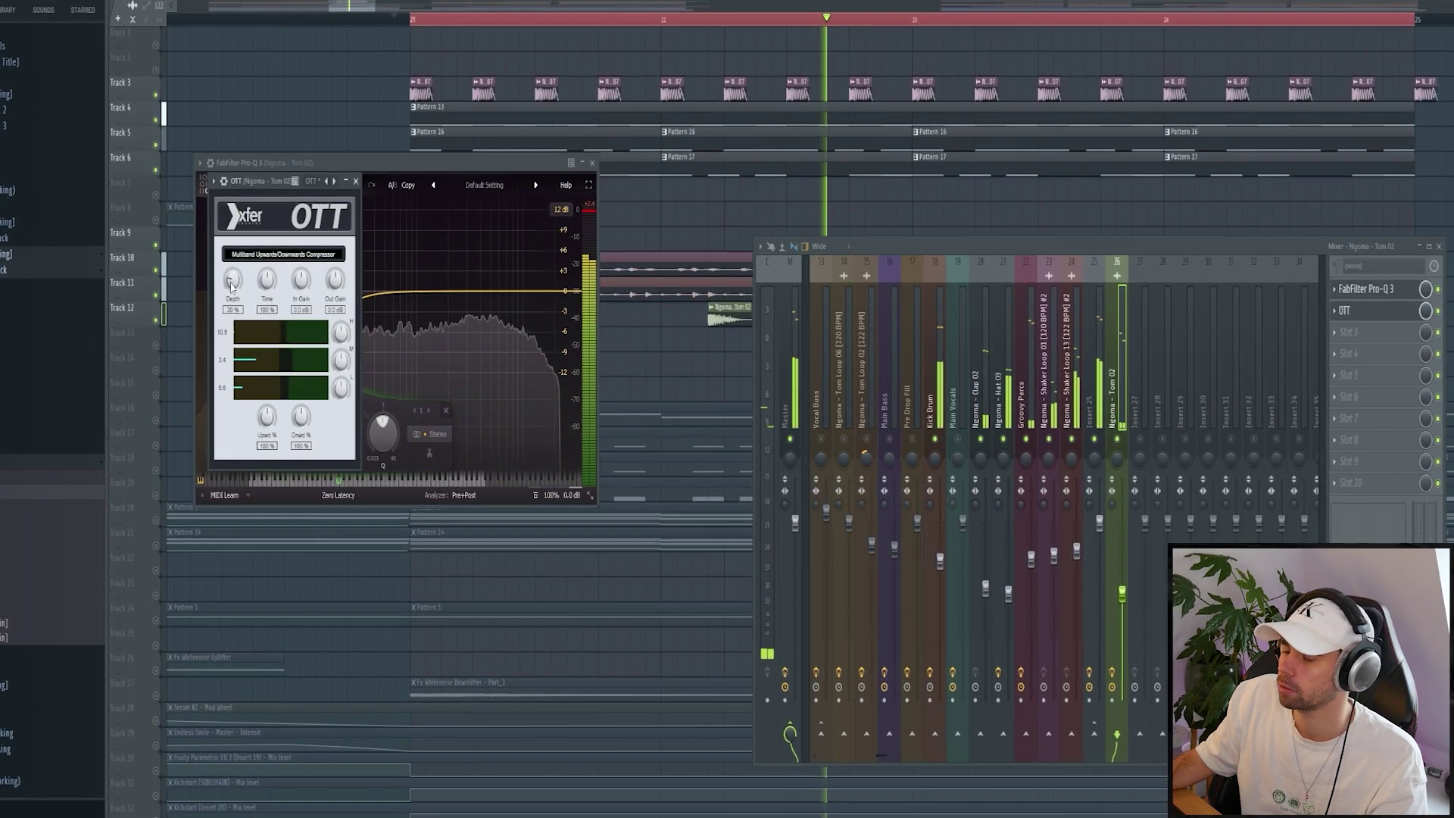
{"action": "scroll", "coordinate": [230, 282], "scroll_direction": "down", "scroll_amount": 2}
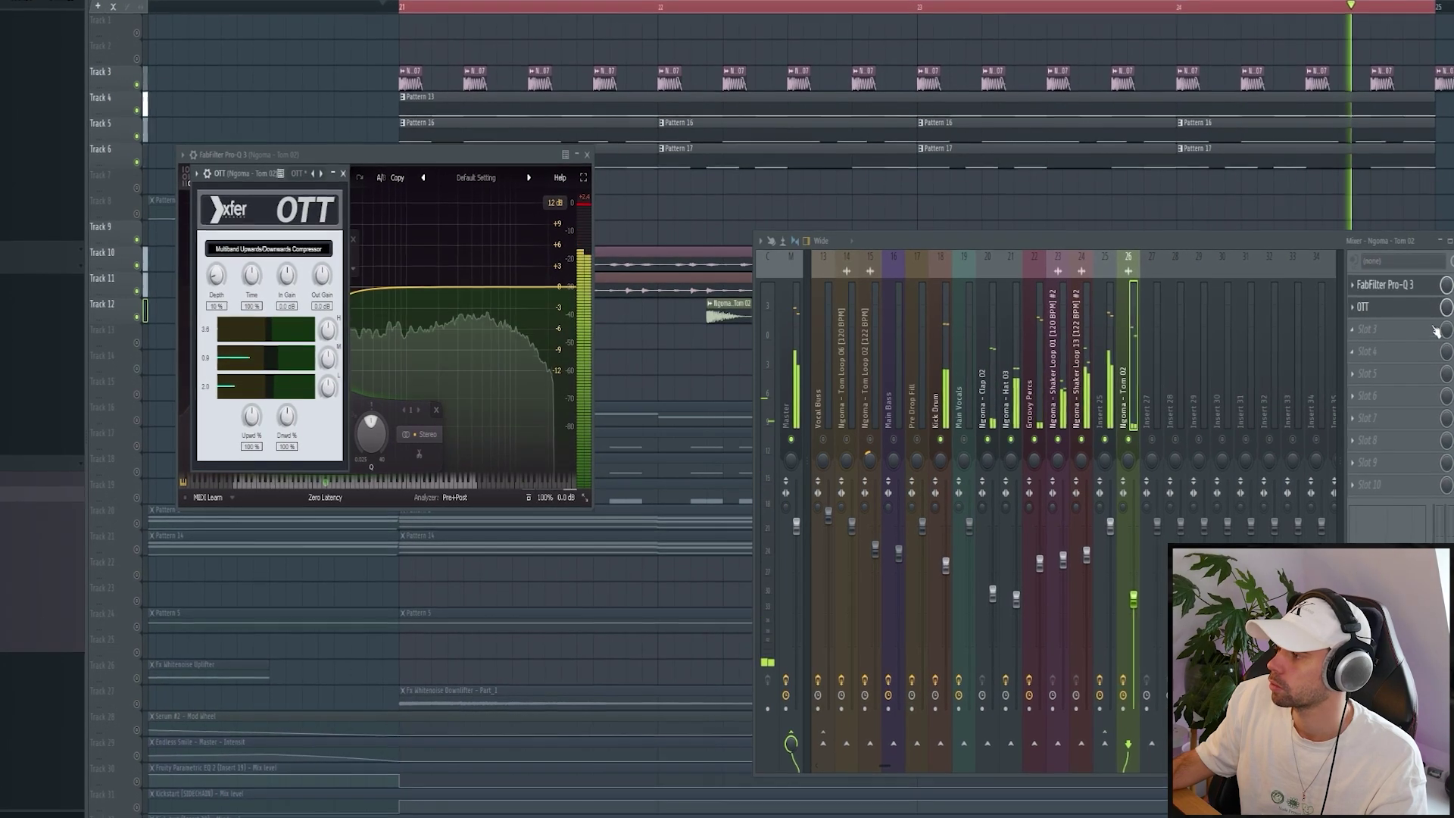
Add FabFilter Pro-R to the third effect slot of the Ngoma - Tom 02 mixer track.
{"action": "left_click", "coordinate": [1430, 334]}
{"action": "left_click", "coordinate": [1101, 108]}
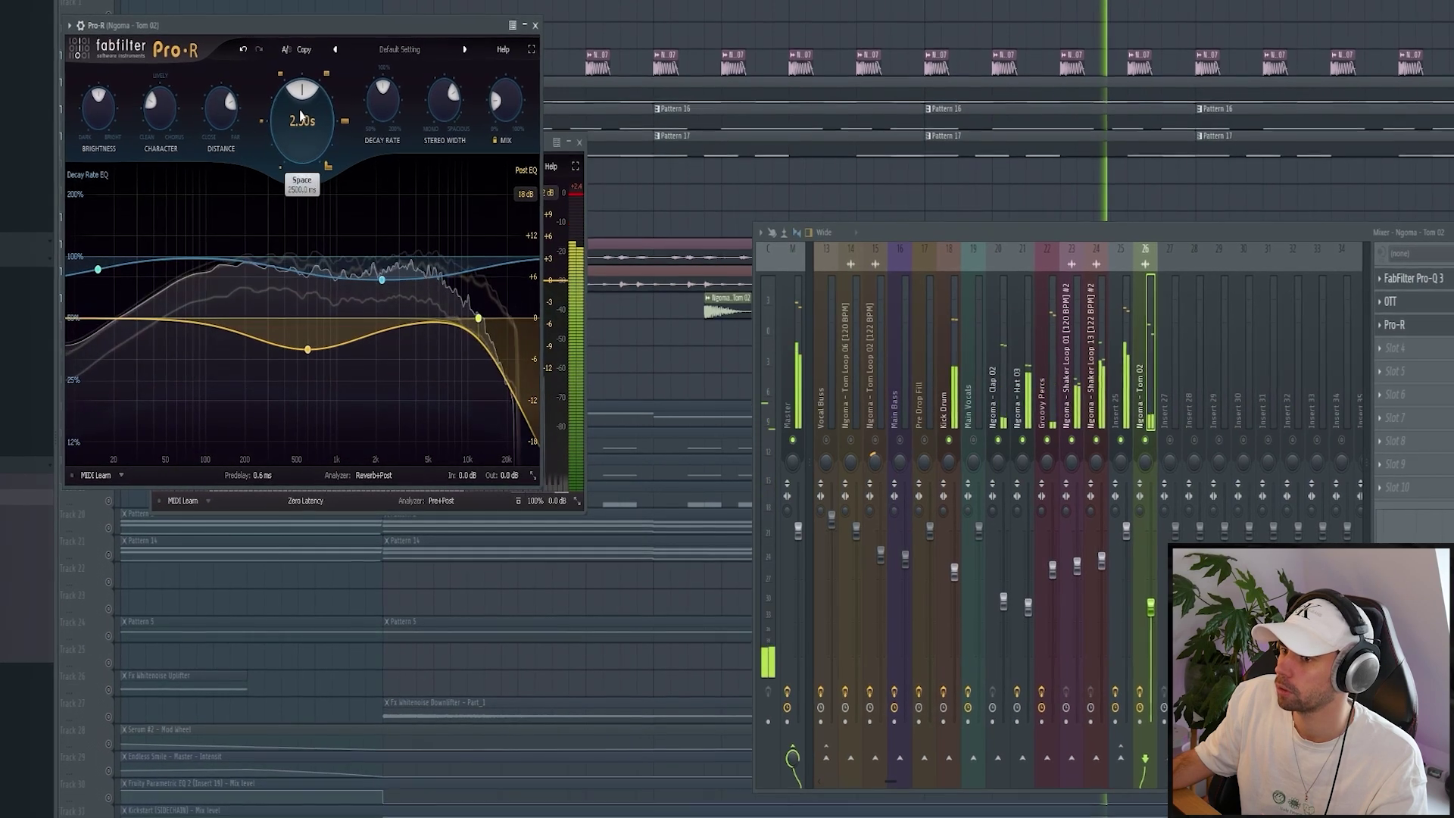
{"action": "left_click", "coordinate": [284, 76]}
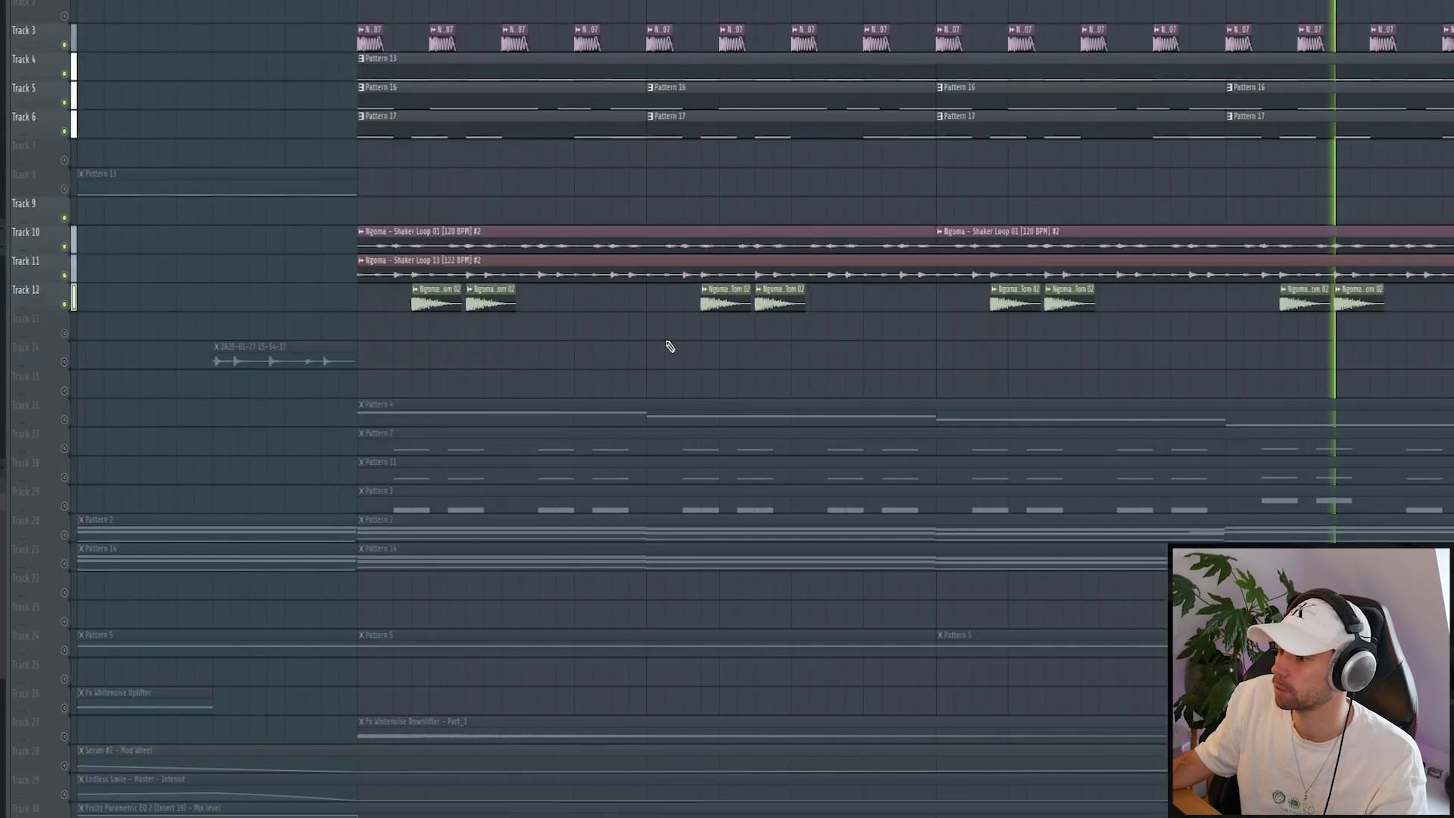
Place the Ngoma - Tom Loop 06 [120 BPM] sample on Track 13 below the Tom 02 hits.
{"action": "left_click_drag", "start_coordinate": [666, 348], "coordinate": [351, 350]}
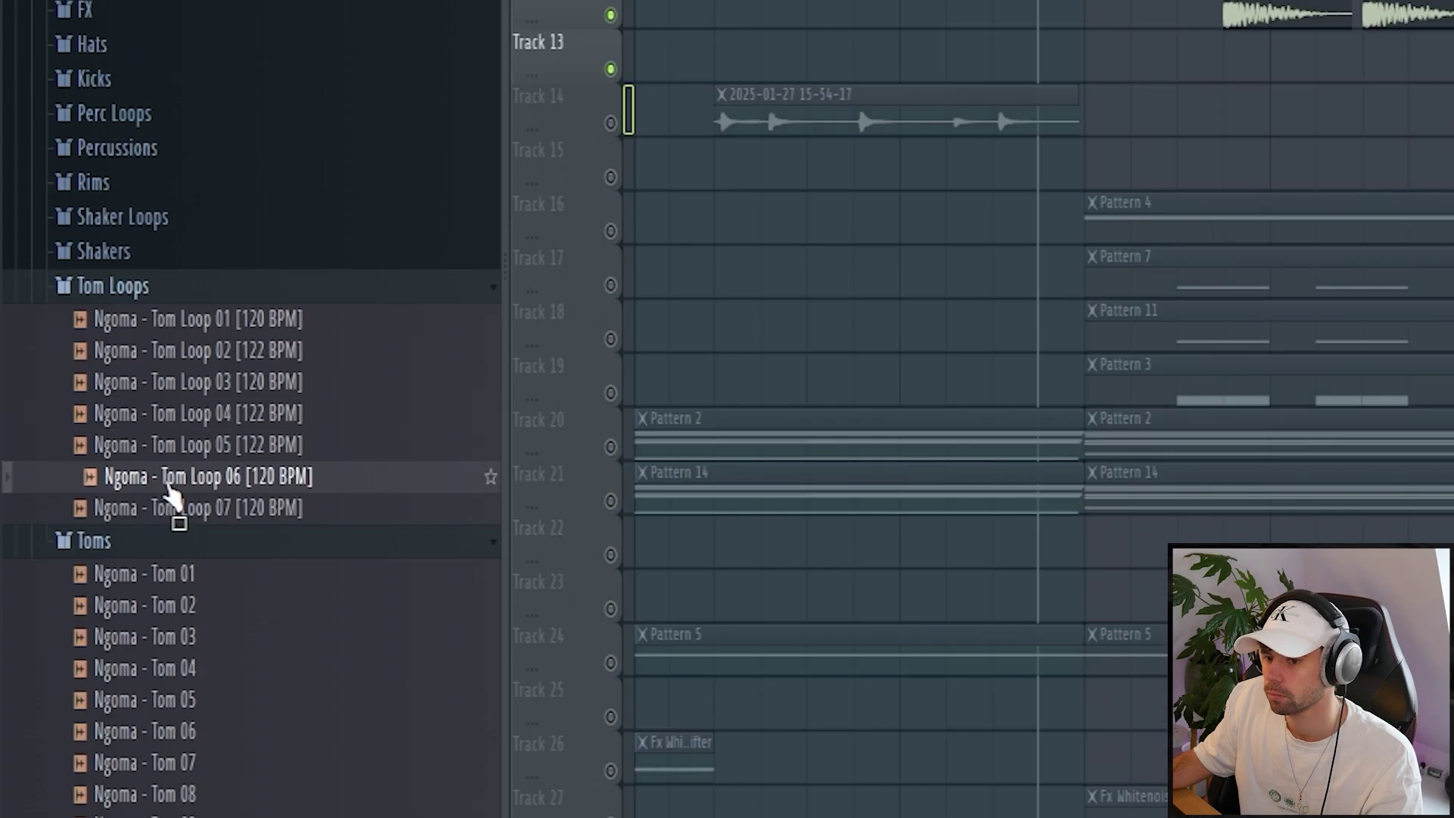
{"action": "left_click_drag", "start_coordinate": [172, 494], "coordinate": [990, 294]}
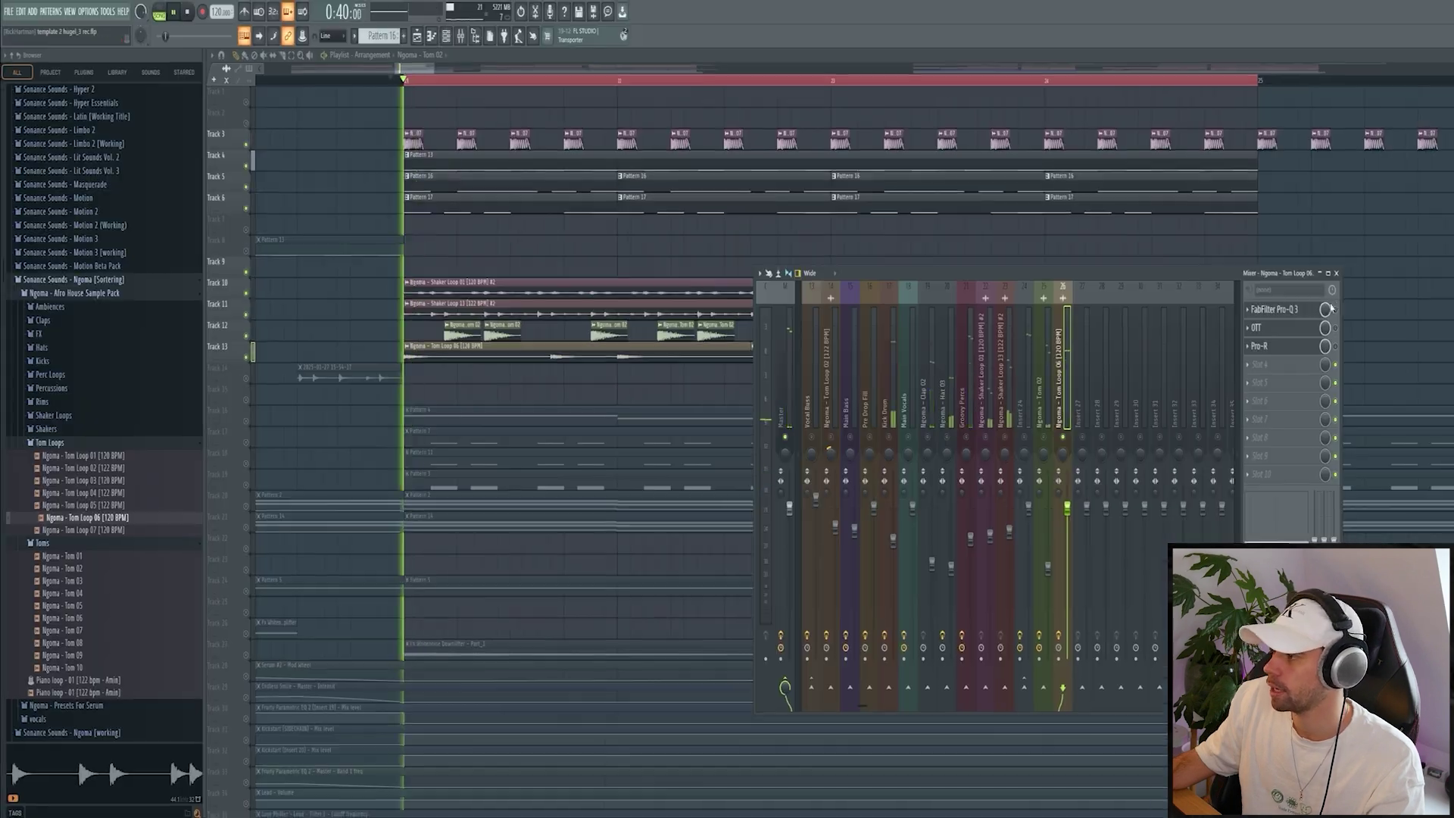
Examine the Pro-Q 3, OTT and Pro-R settings on the Ngoma - Tom Loop 06 mixer track.
{"action": "left_click", "coordinate": [1287, 309]}
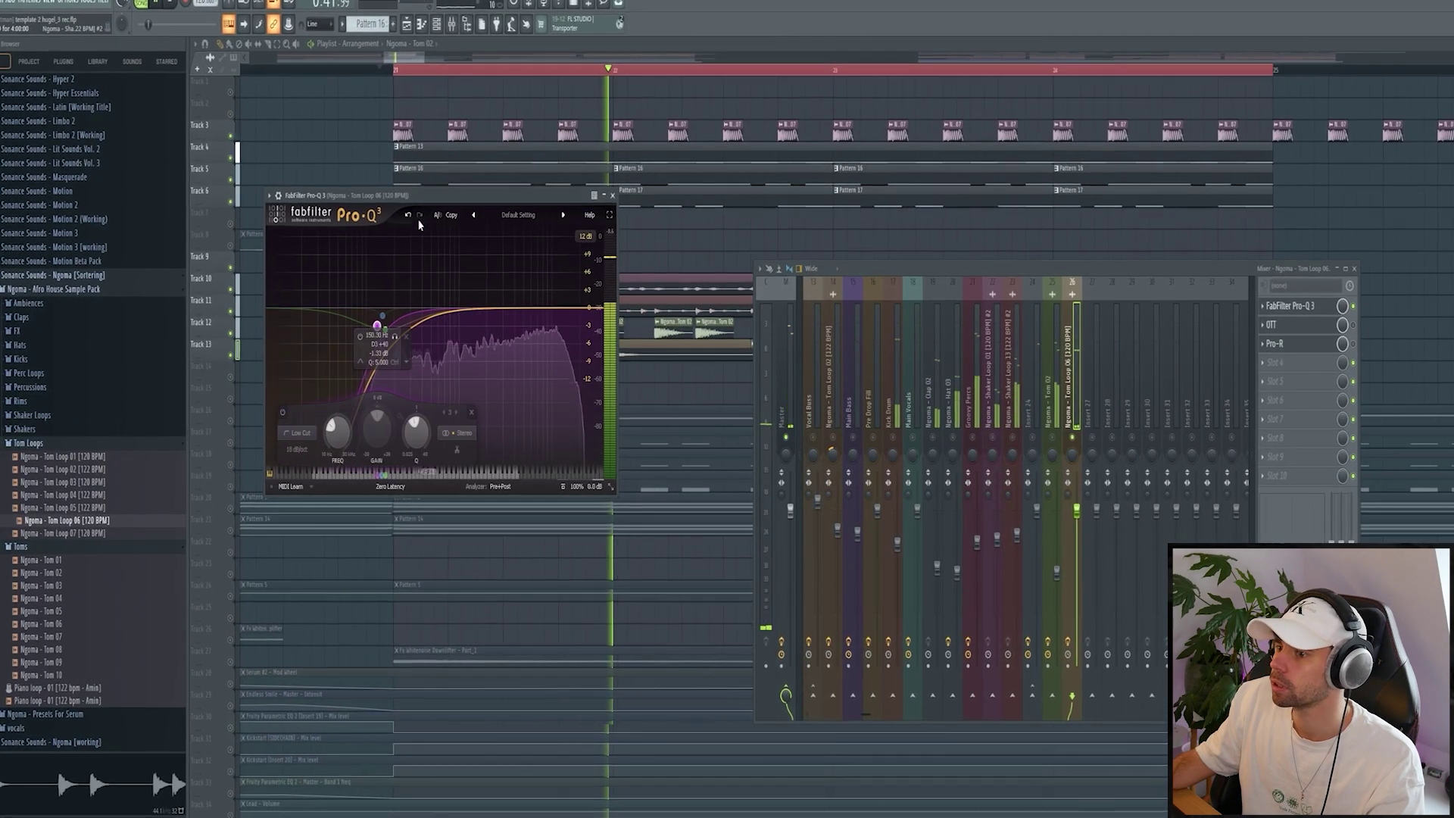
{"action": "left_click_drag", "start_coordinate": [455, 195], "coordinate": [679, 202]}
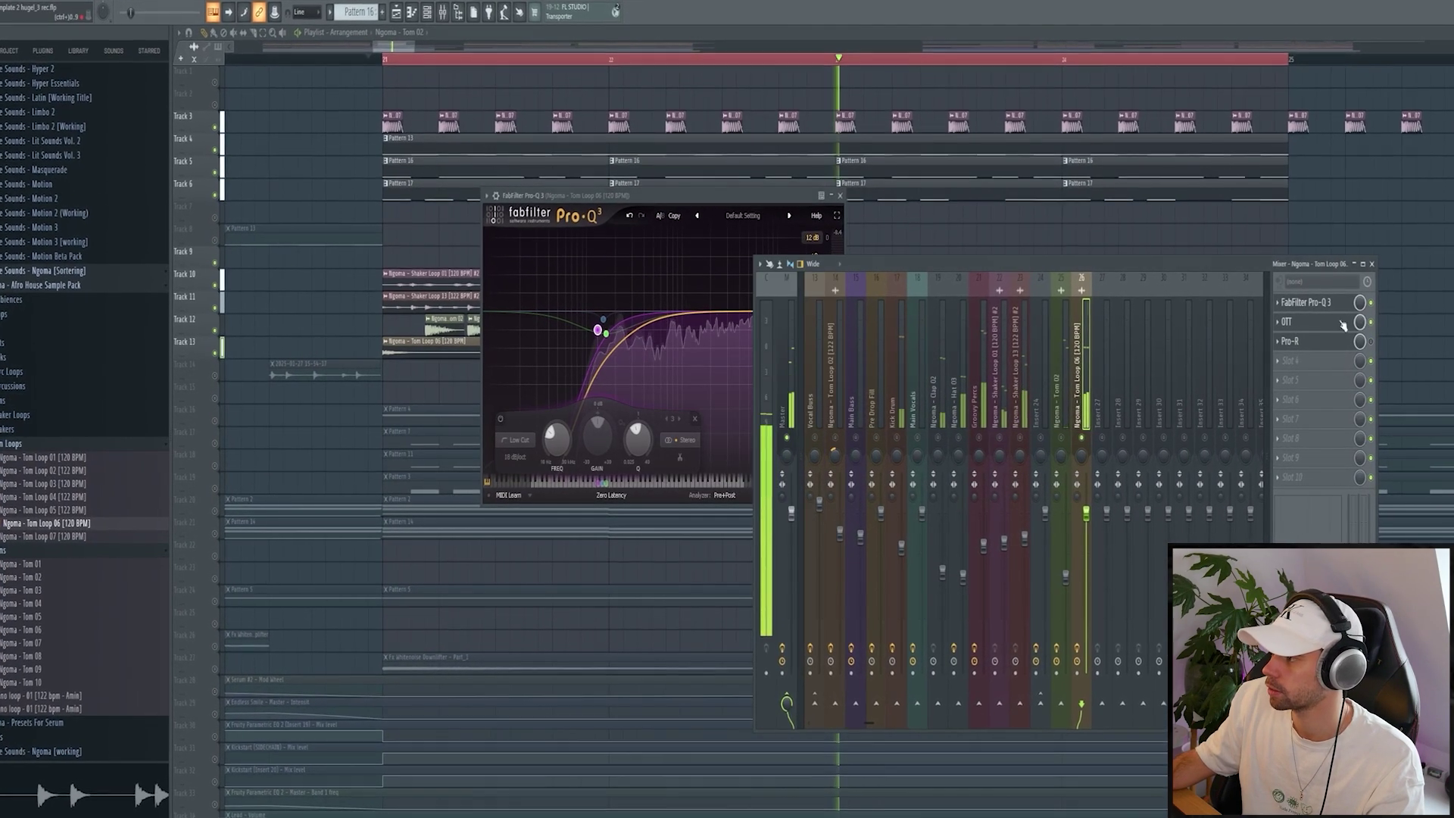
{"action": "left_click", "coordinate": [1343, 324]}
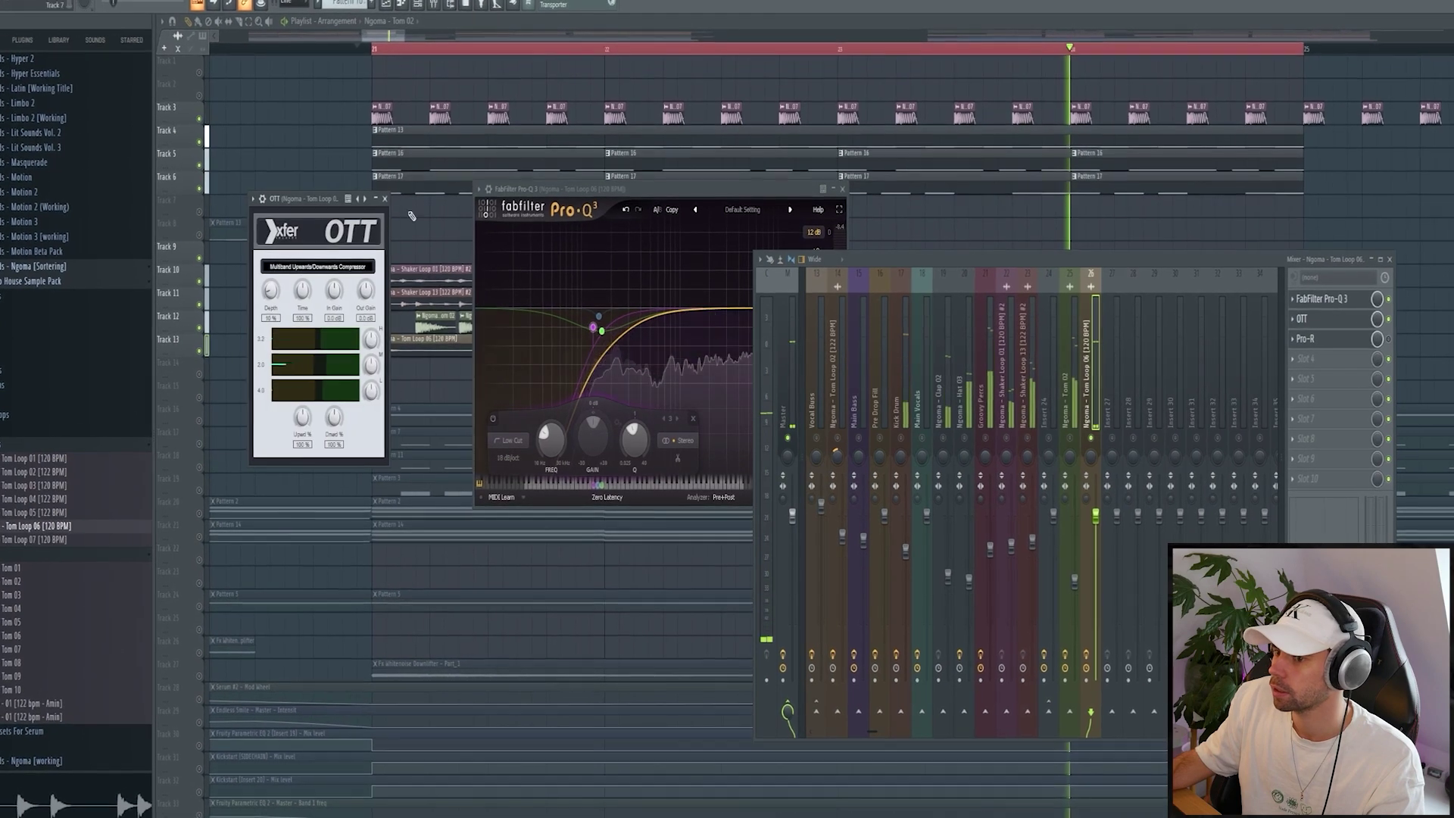
{"action": "left_click_drag", "start_coordinate": [314, 199], "coordinate": [775, 226]}
{"action": "left_click", "coordinate": [1388, 339]}
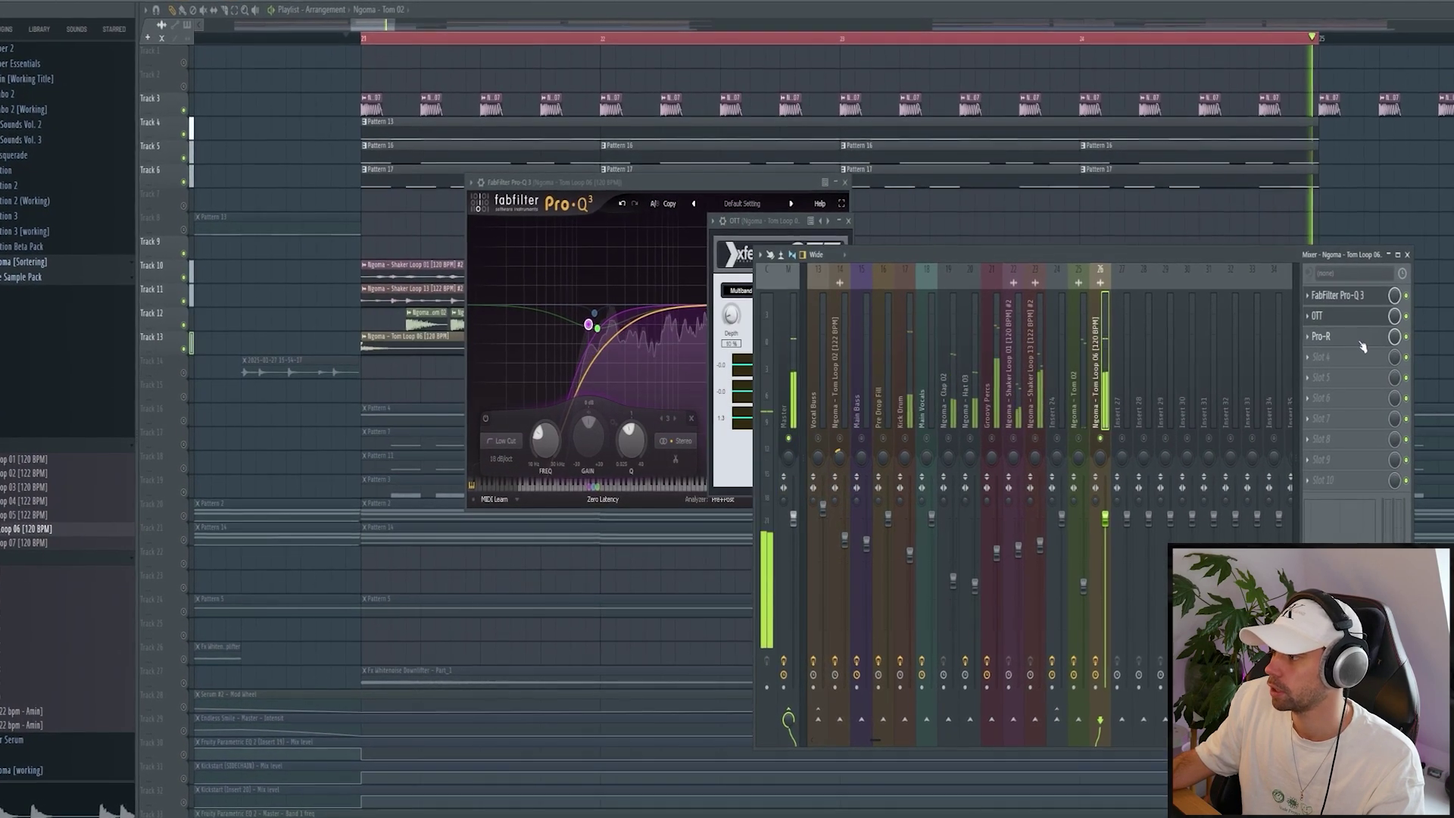
{"action": "left_click", "coordinate": [1360, 339]}
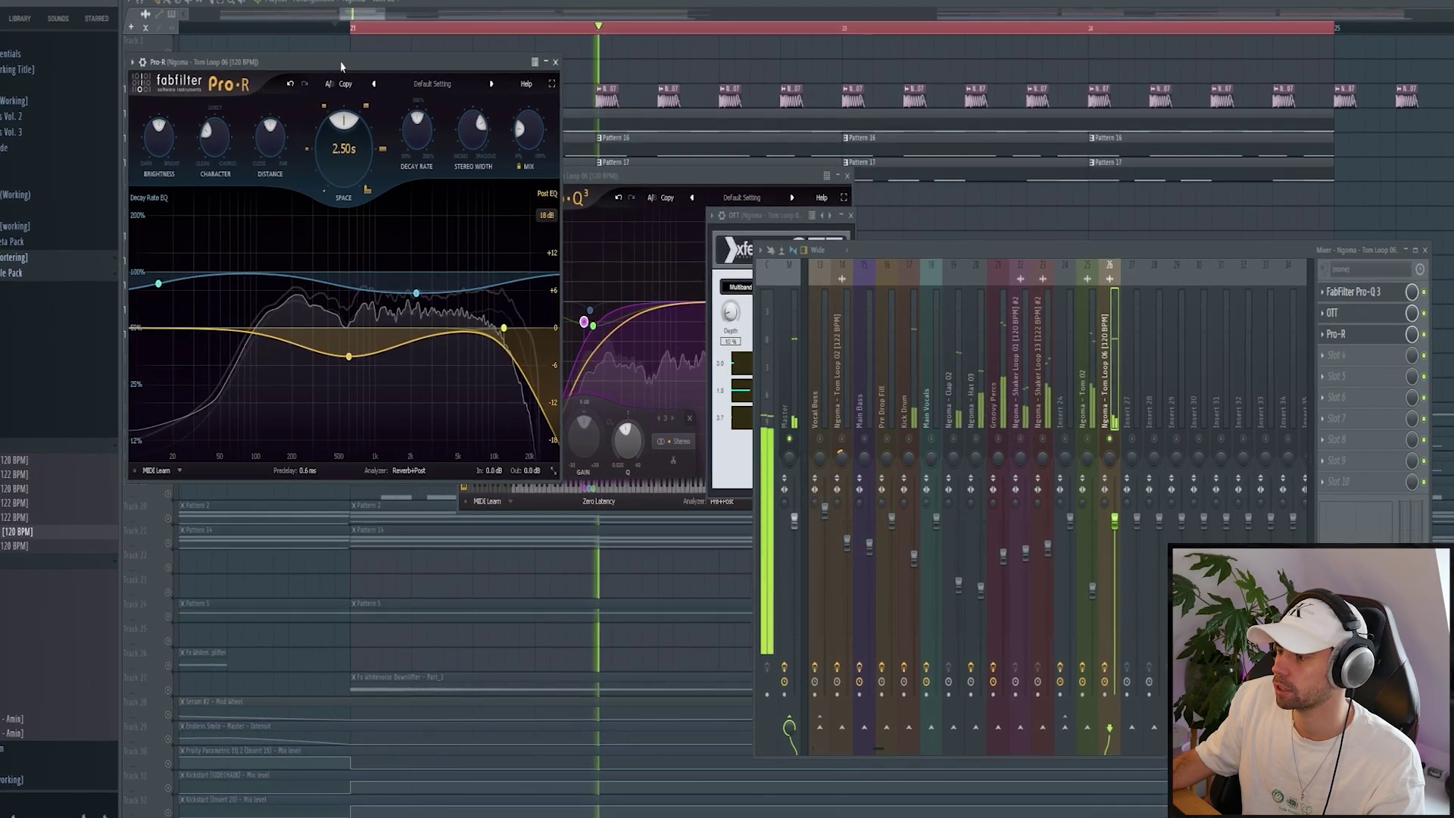
{"action": "left_click_drag", "start_coordinate": [340, 66], "coordinate": [620, 121]}
Pan Ngoma - Tom 02 slightly left and Ngoma - Tom Loop 06 slightly right, and lower the volume of Tom Loop 06.
{"action": "left_click", "coordinate": [1089, 466]}
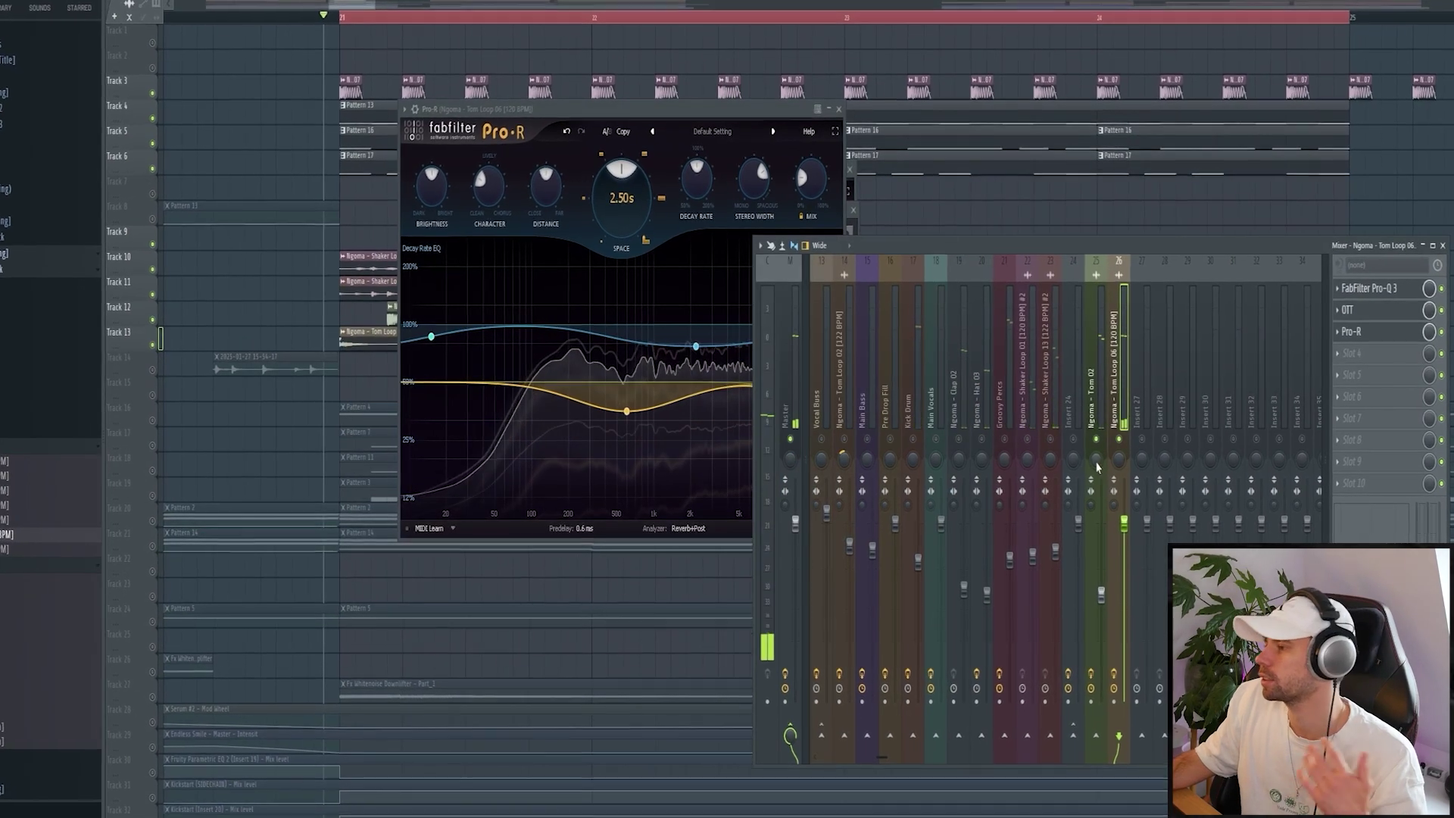
{"action": "key", "text": "space"}
{"action": "left_click_drag", "start_coordinate": [1134, 524], "coordinate": [1136, 542]}
{"action": "mouse_move", "coordinate": [1129, 461]}
{"action": "left_mouse_down"}
{"action": "mouse_move", "coordinate": [1129, 449]}
{"action": "mouse_move", "coordinate": [1119, 466]}
{"action": "left_mouse_up"}
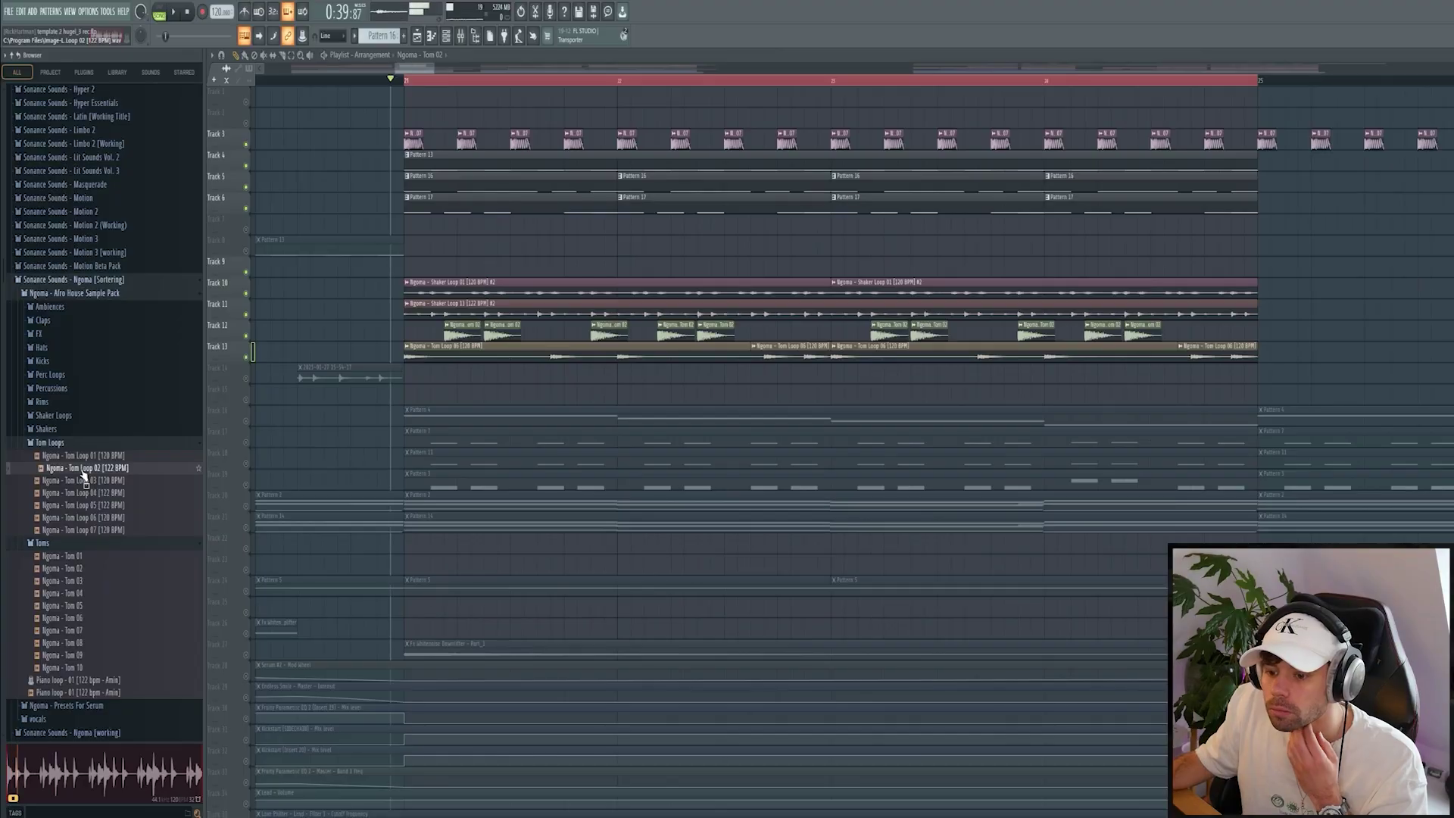
Place Ngoma - Tom Loop 02 [122 BPM] on Track 14 and review the Pro-Q 3 and OTT on its mixer track.
{"action": "left_click_drag", "start_coordinate": [121, 473], "coordinate": [409, 373]}
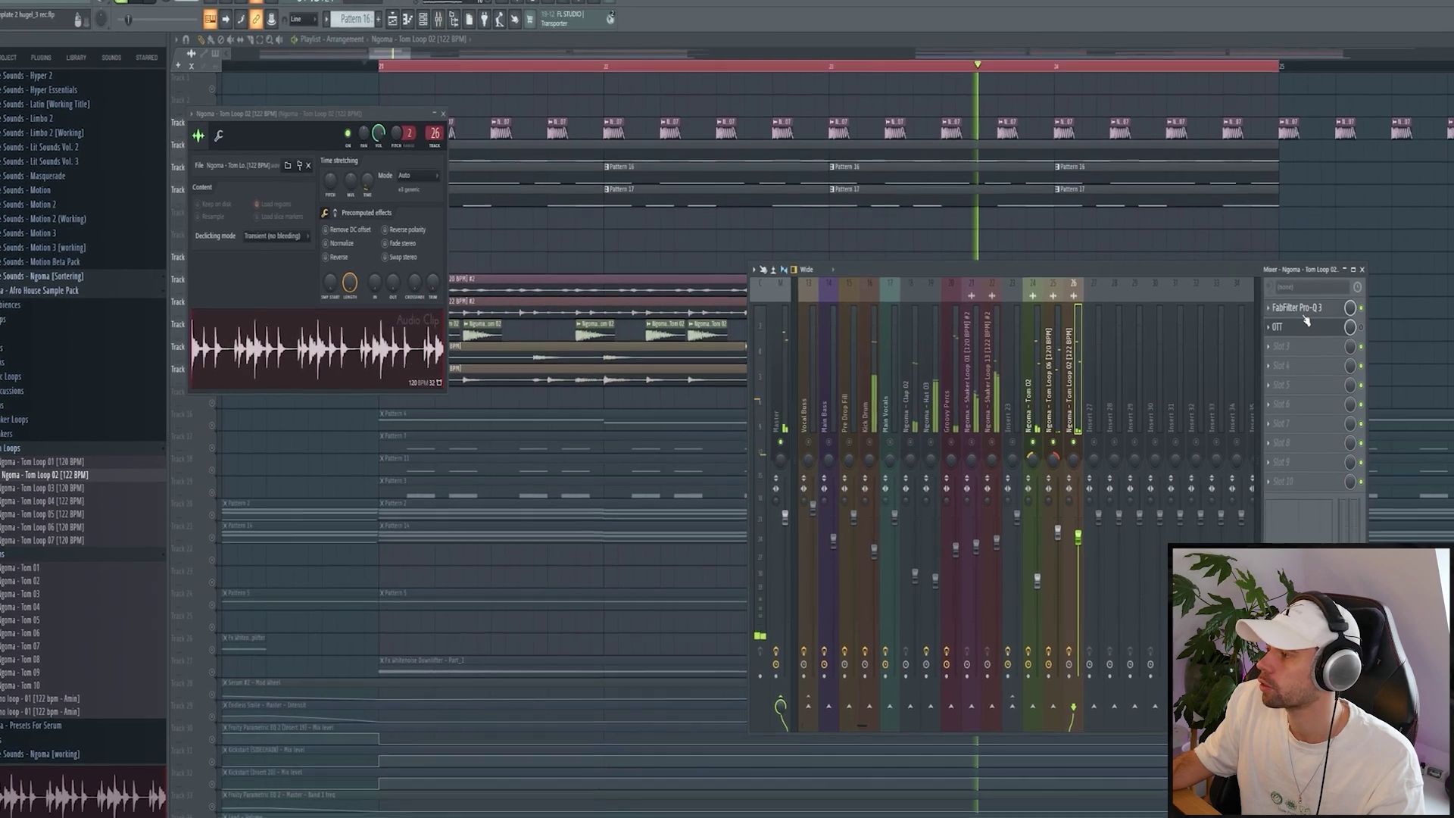
{"action": "left_click", "coordinate": [1310, 307]}
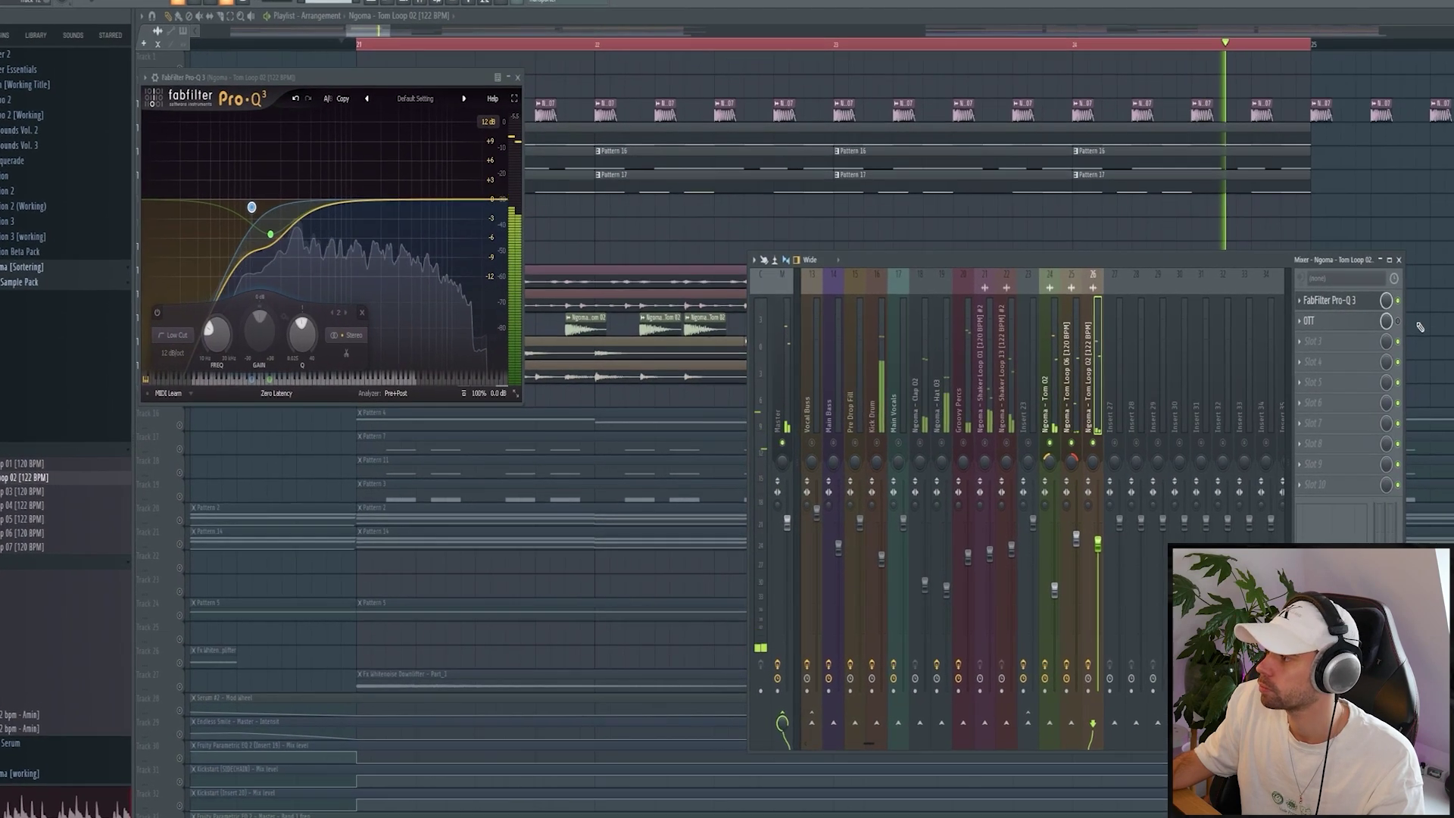
{"action": "left_click", "coordinate": [1321, 319]}
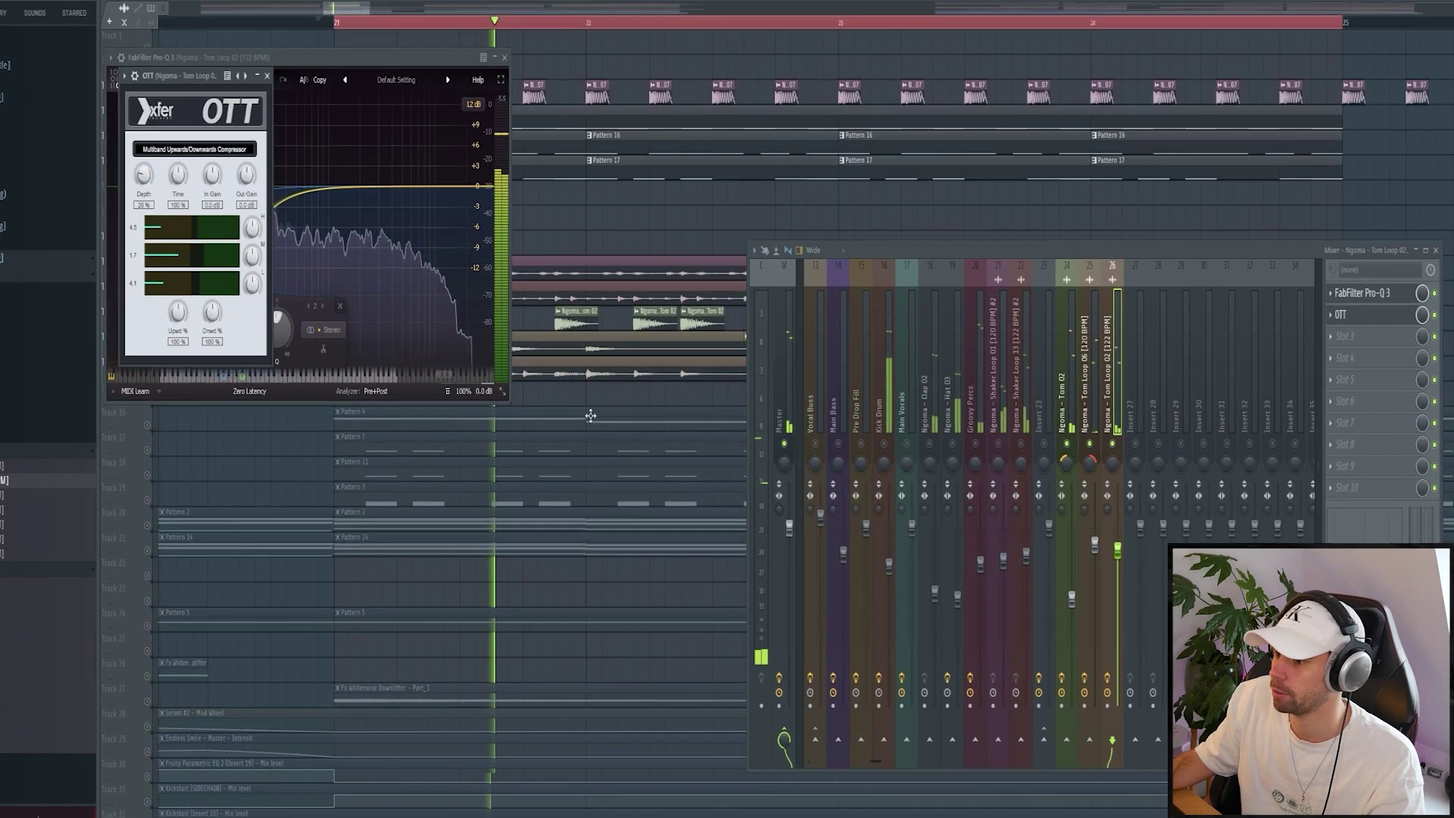
{"action": "right_click", "coordinate": [640, 403]}
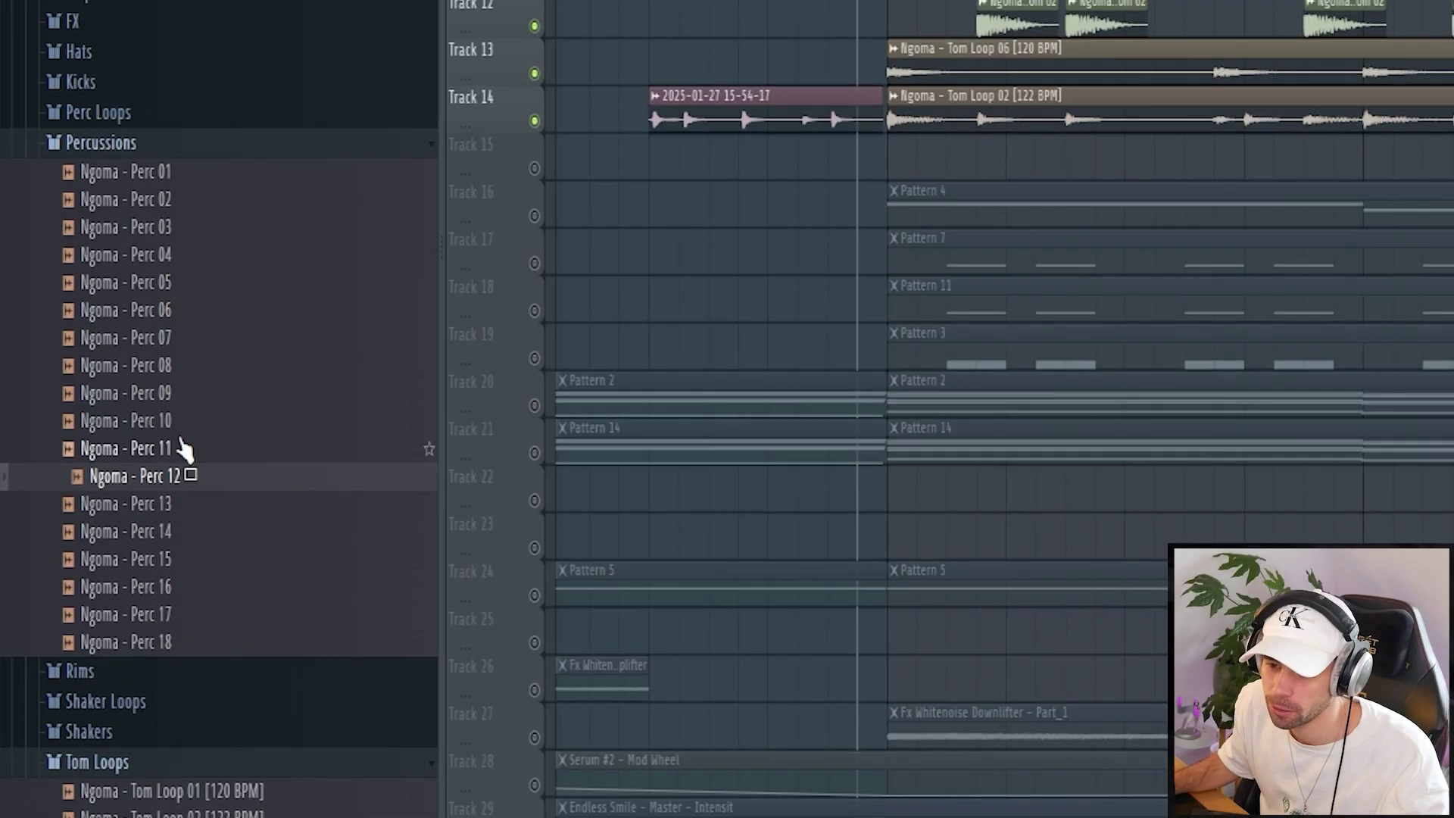
Audition the Ngoma percussion one-shots and place Ngoma - Perc 04 on Track 8 shortly before bar 22.
{"action": "left_click", "coordinate": [185, 449]}
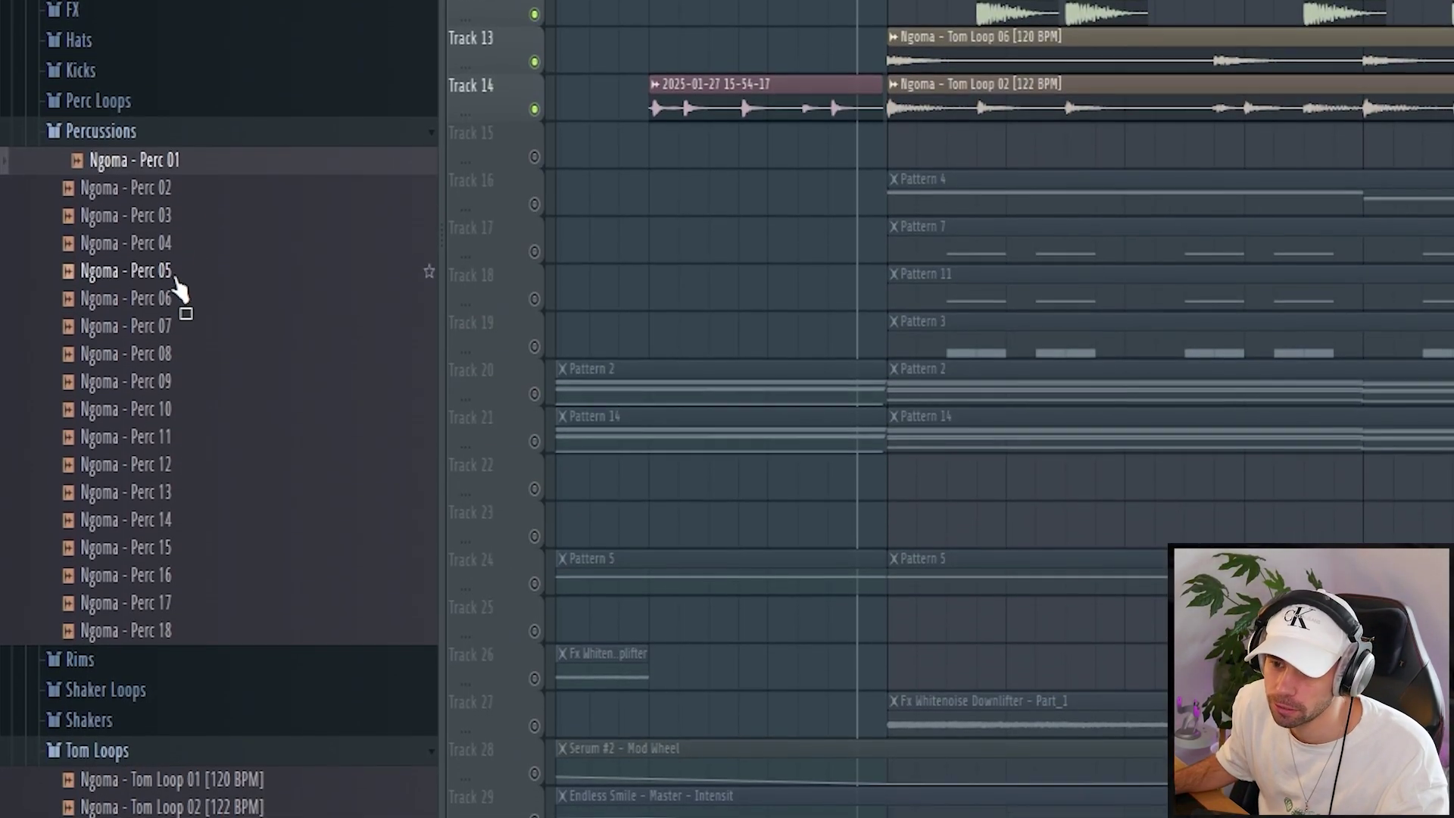
{"action": "left_click", "coordinate": [177, 296]}
{"action": "left_click", "coordinate": [182, 350]}
{"action": "left_click", "coordinate": [181, 380]}
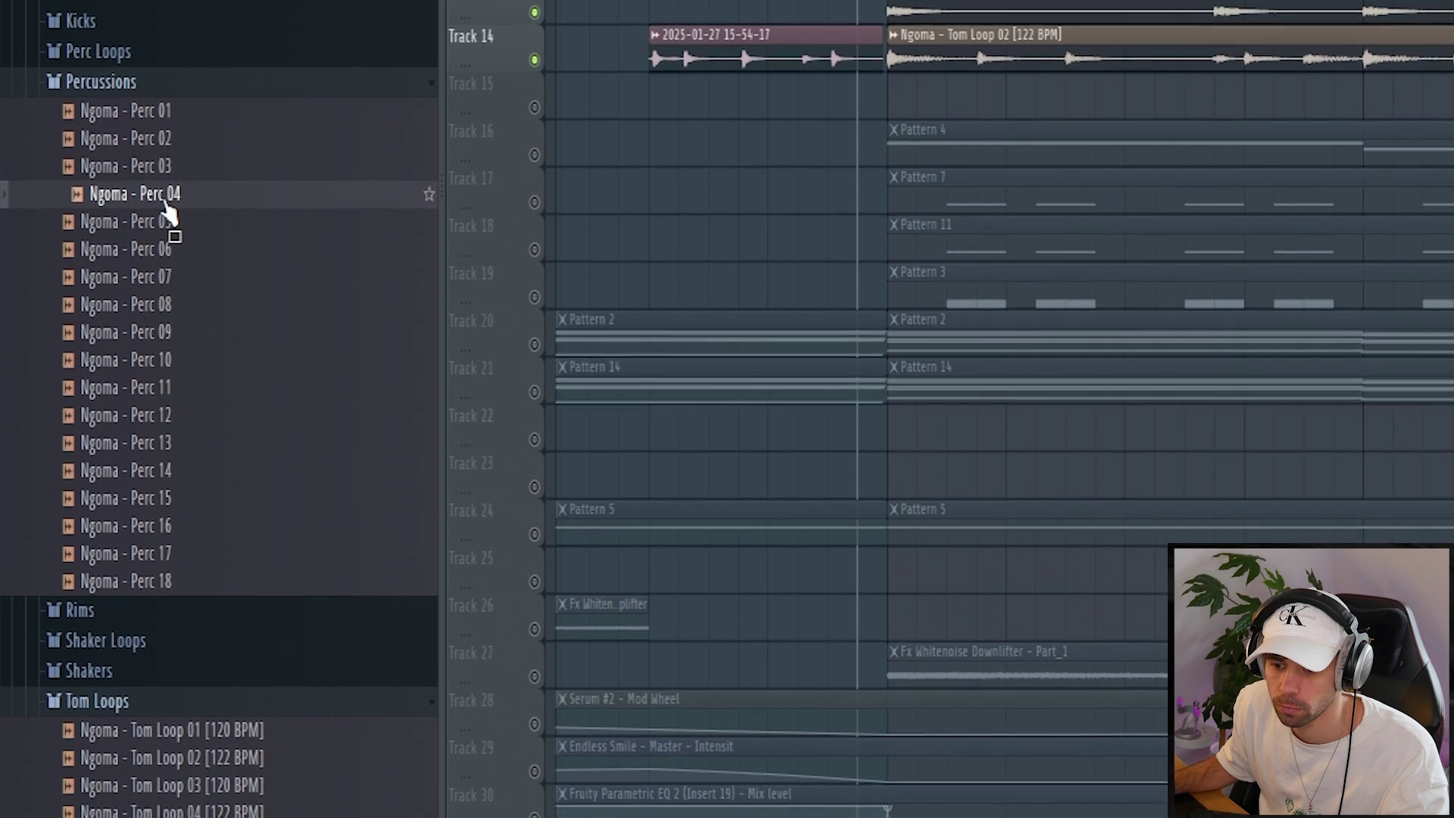
{"action": "left_click_drag", "start_coordinate": [167, 201], "coordinate": [903, 142]}
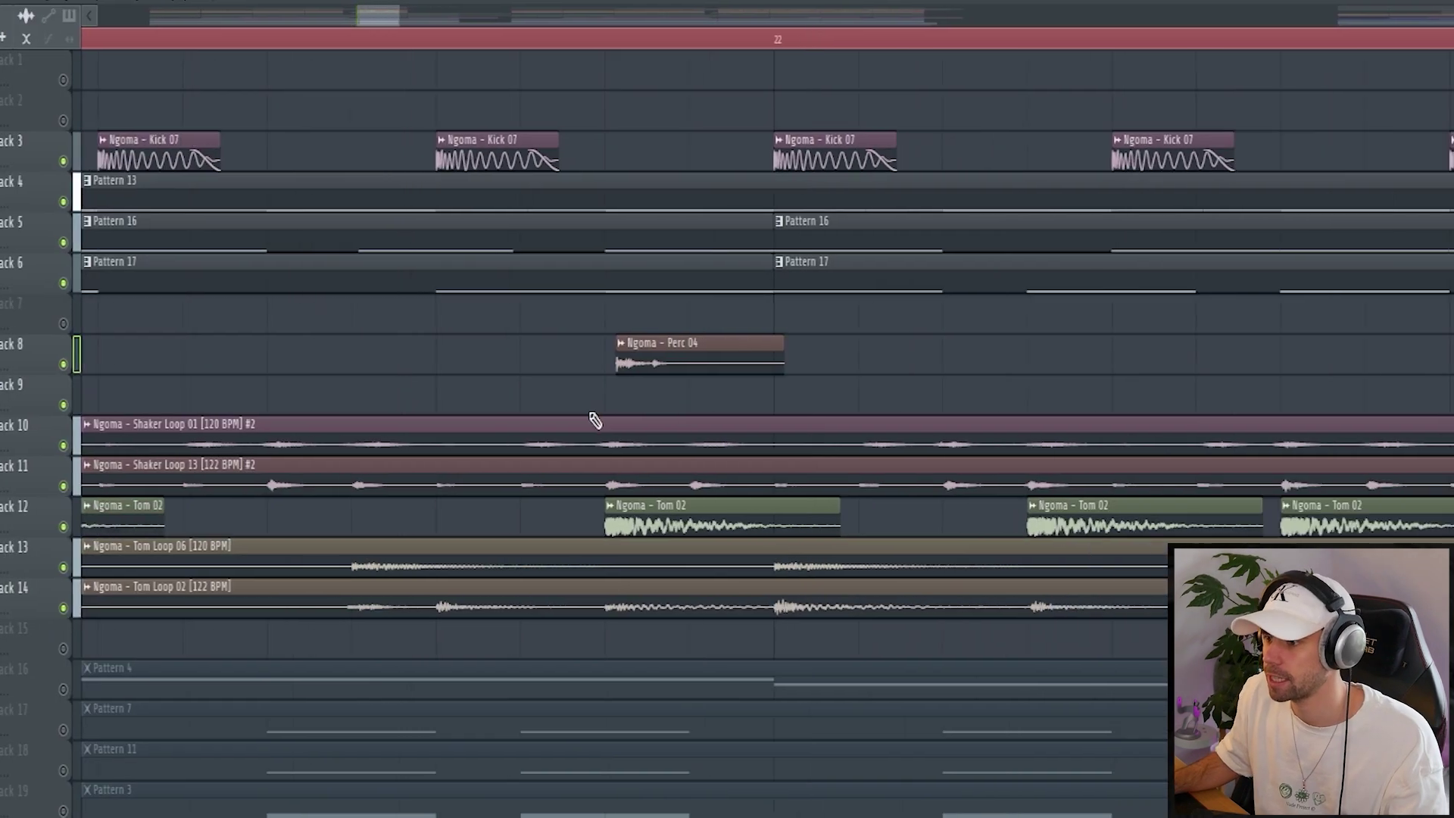
Audition the last percussion one-shots and add Ngoma - Perc 16 to Track 8, alternating with the Perc 04 hits.
{"action": "scroll", "coordinate": [592, 415], "scroll_direction": "down", "scroll_amount": 5}
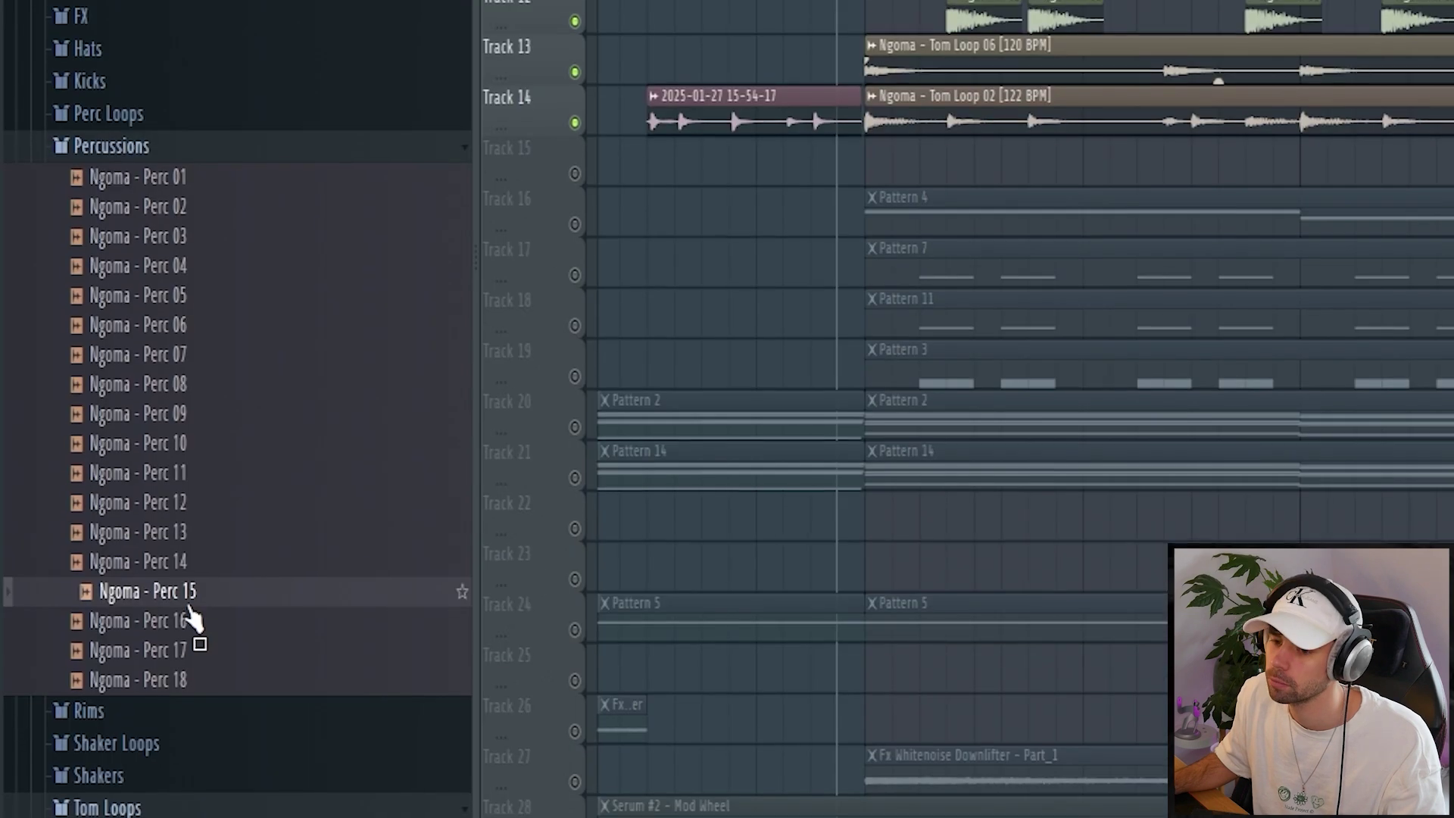
{"action": "left_click_drag", "start_coordinate": [186, 614], "coordinate": [191, 632]}
{"action": "left_click", "coordinate": [187, 643]}
{"action": "left_click", "coordinate": [183, 672]}
{"action": "left_click", "coordinate": [184, 618]}
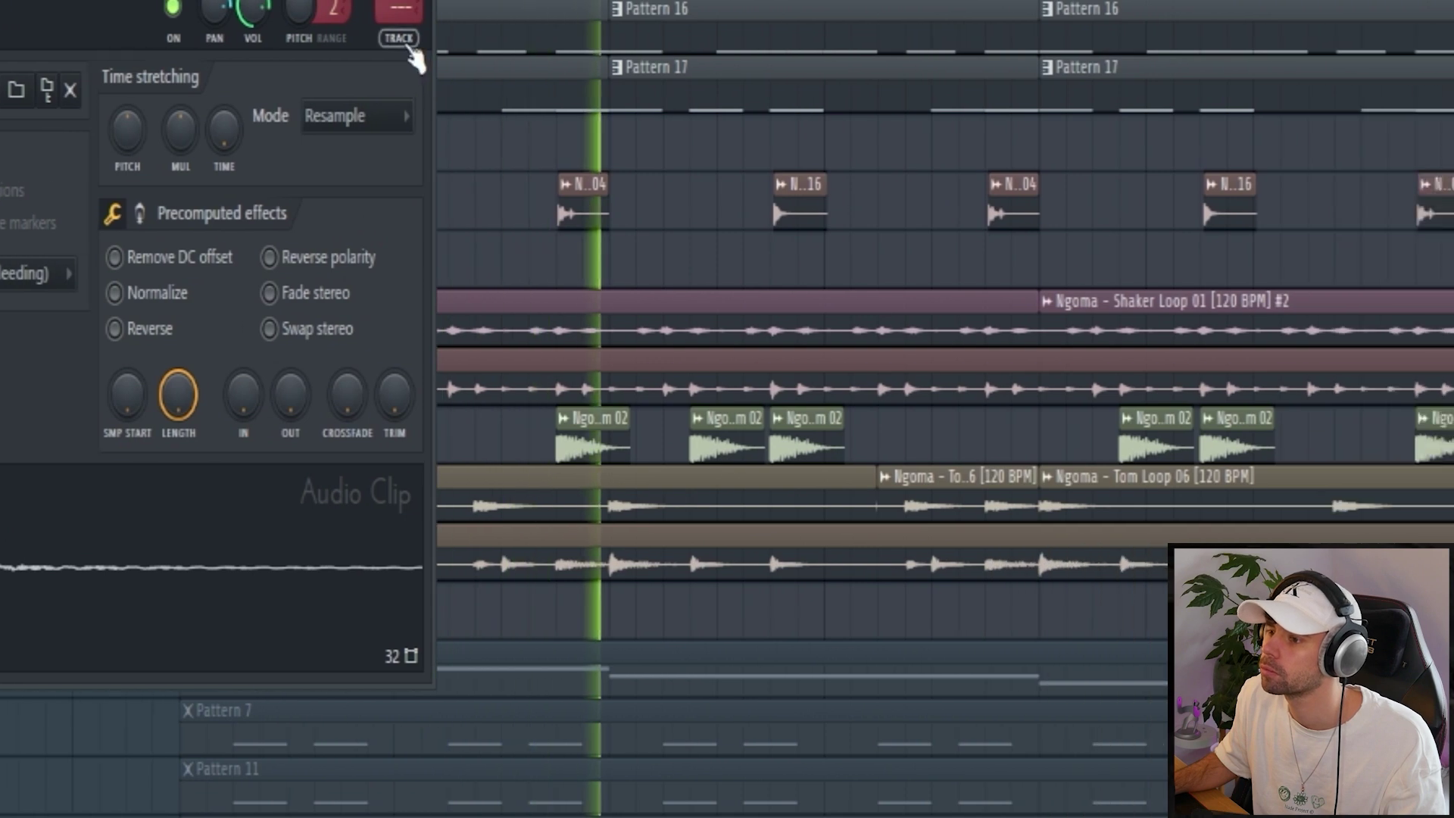
Assign the Ngoma - Perc 16 and Ngoma - Perc 04 clips to free mixer tracks 27 and 28.
{"action": "left_click", "coordinate": [409, 47]}
{"action": "double_click", "coordinate": [375, 185]}
{"action": "left_click", "coordinate": [81, 45]}
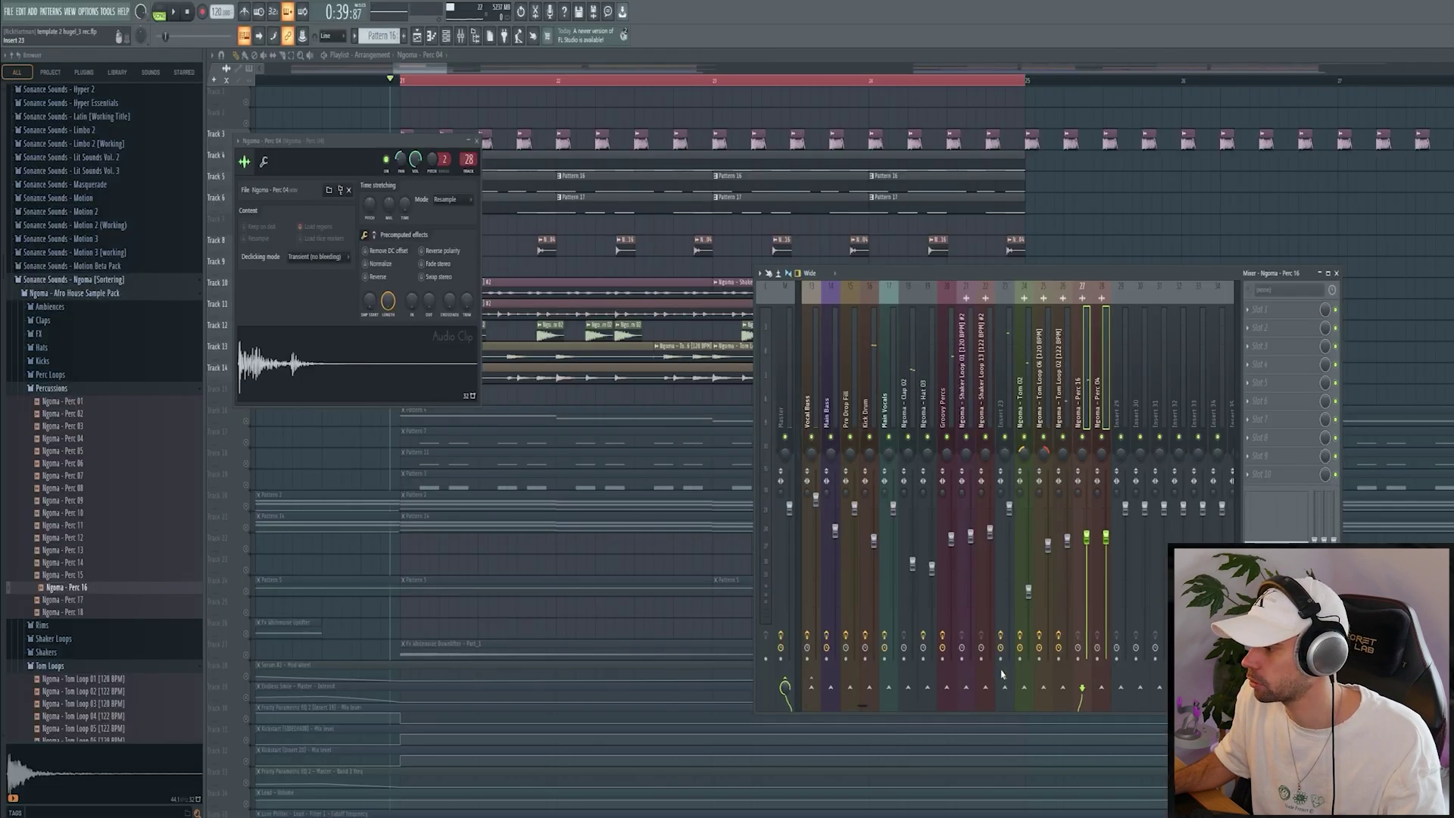
Route the Perc 16 and Perc 04 mixer tracks to Insert 23 and lower both of their volumes during playback.
{"action": "left_click", "coordinate": [1015, 698]}
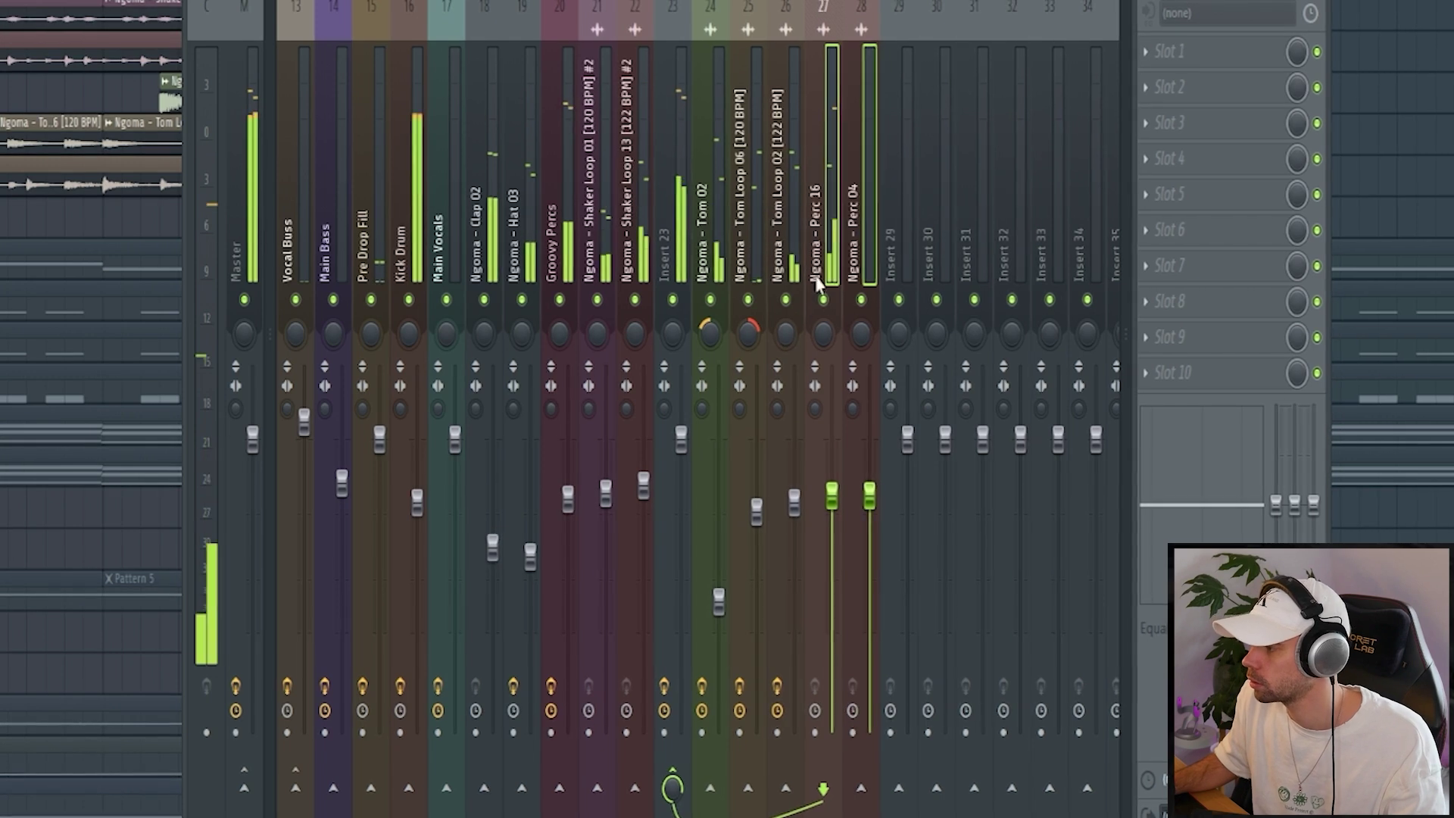
{"action": "left_click_drag", "start_coordinate": [832, 495], "coordinate": [832, 532]}
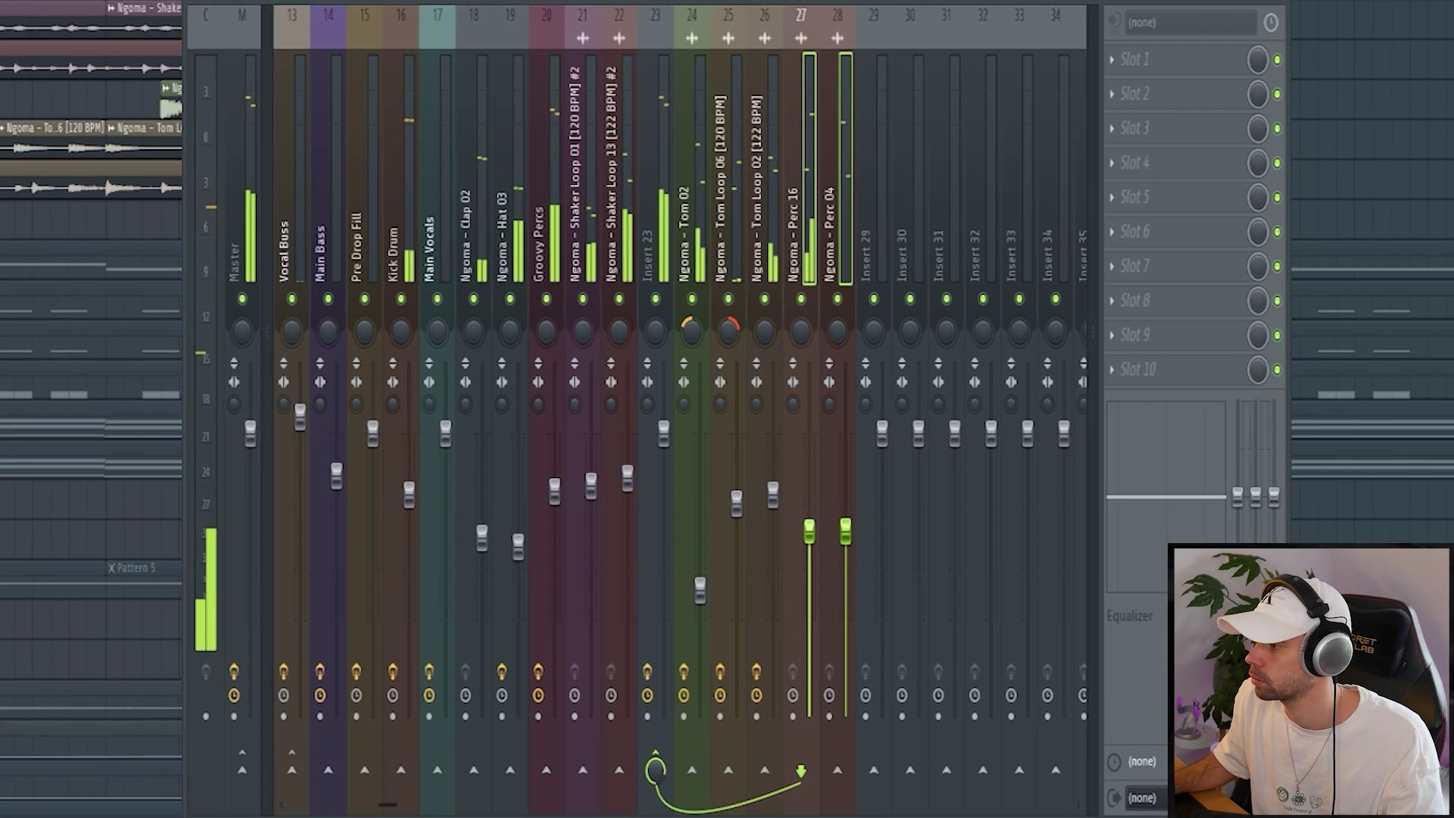
{"action": "left_click_drag", "start_coordinate": [807, 530], "coordinate": [806, 557]}
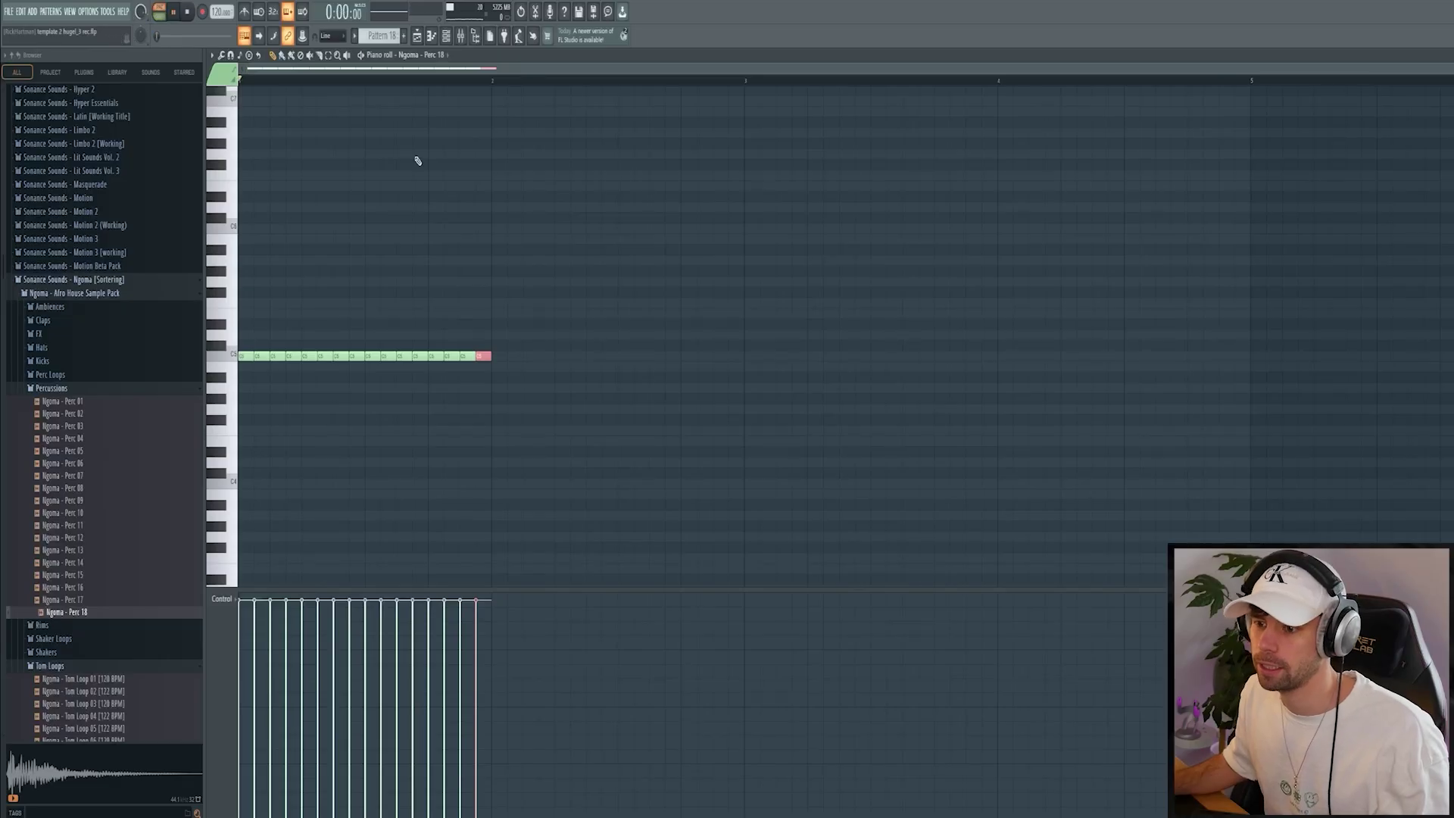
Play the Ngoma - Perc 18 pattern and duplicate its one-bar run of notes three times to fill four bars.
{"action": "key", "text": "space"}
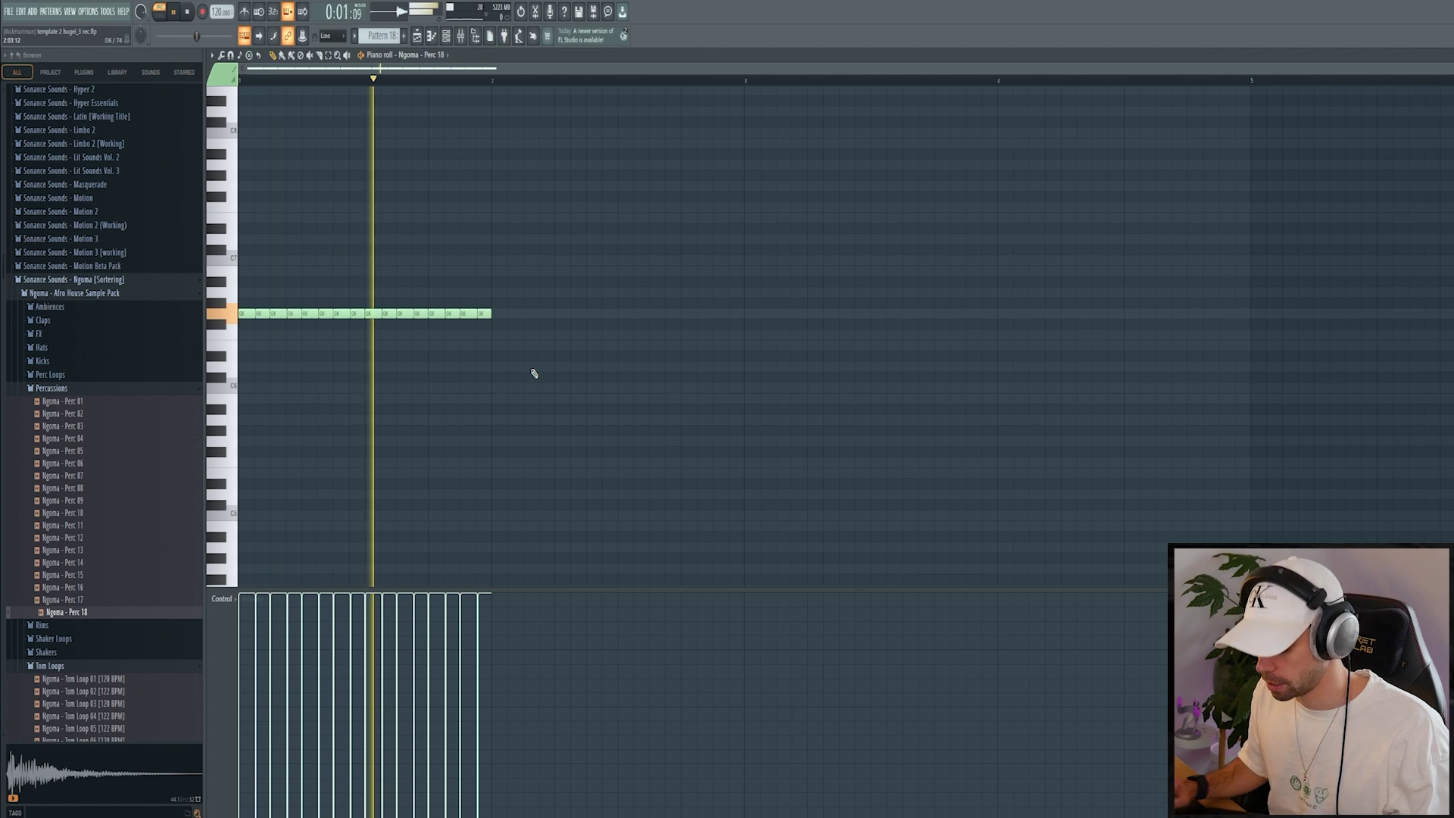
{"action": "key", "text": "ctrl+b"}
{"action": "key", "text": "ctrl+b"}
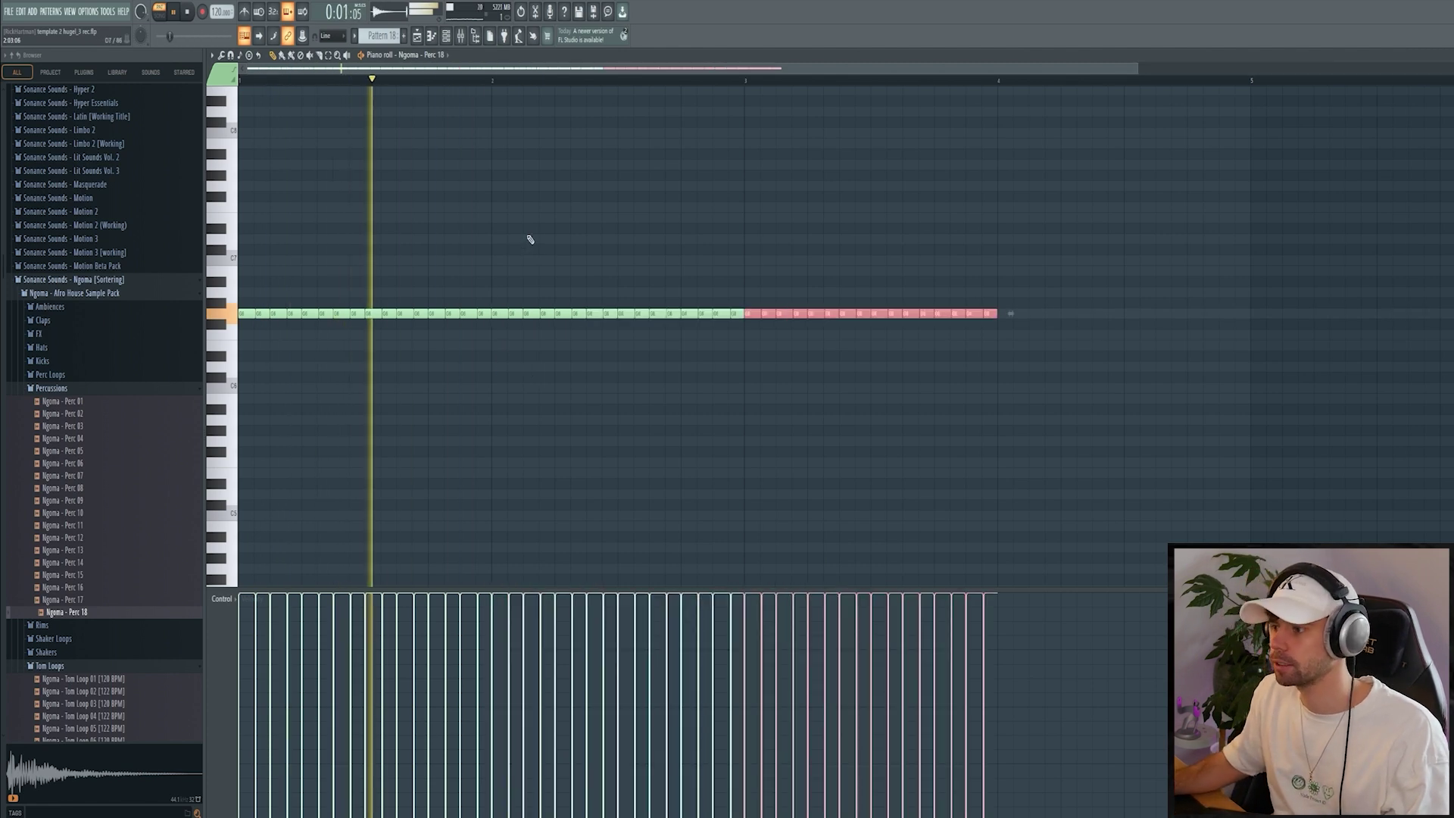
{"action": "key", "text": "ctrl+b"}
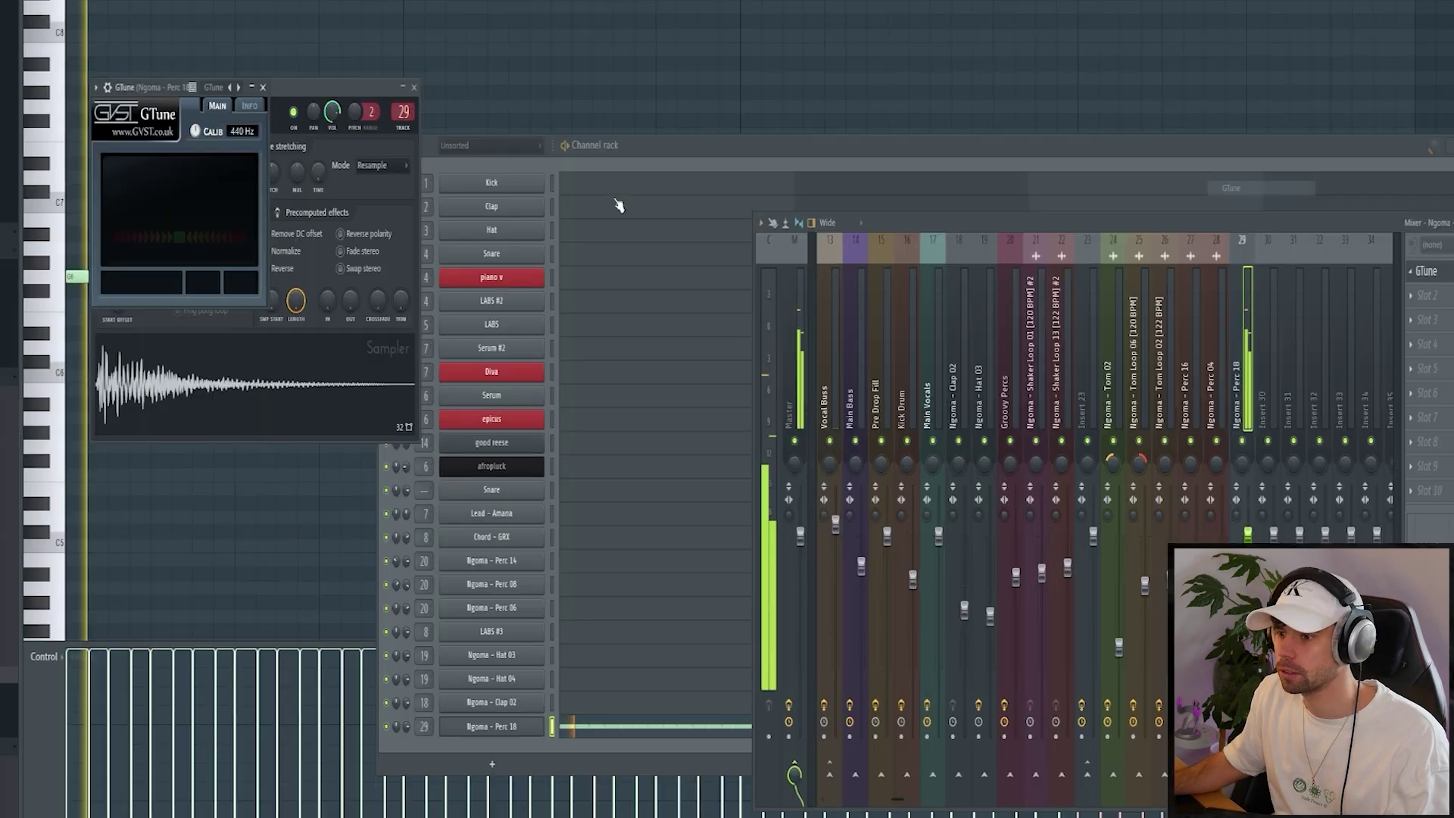